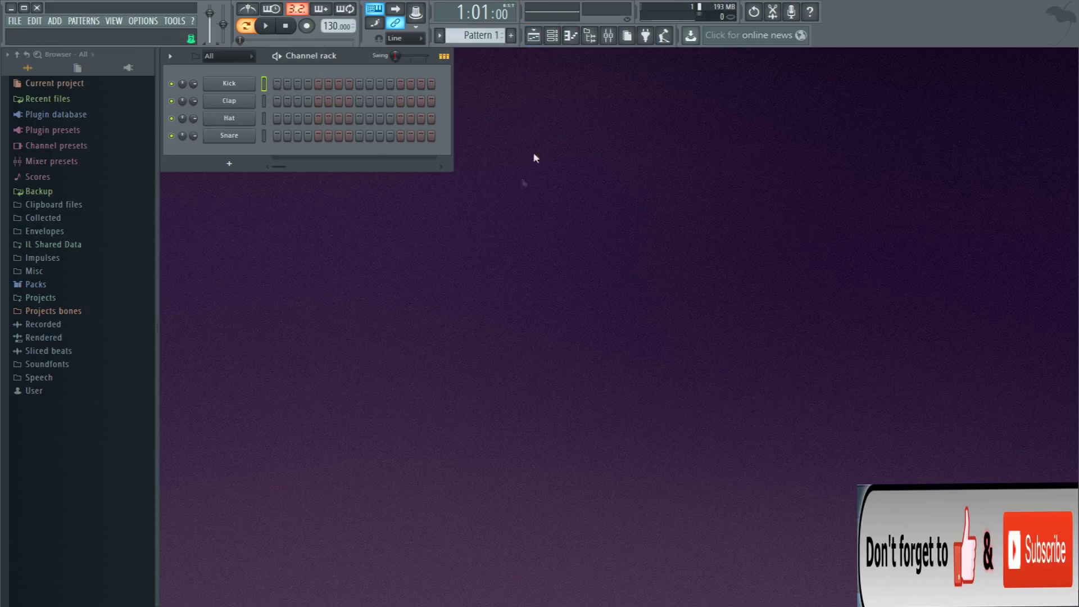
# Step: Import the kosheen-catch audio file from a computer folder into Track 1 of the playlist
pyautogui.click(534, 36)
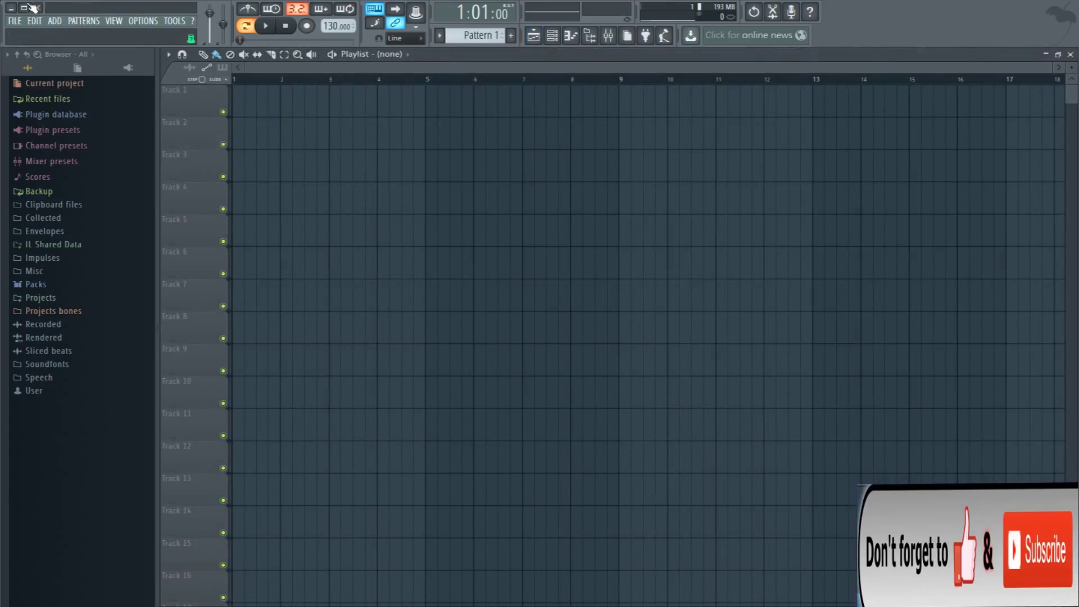
pyautogui.click(10, 8)
pyautogui.click(160, 590)
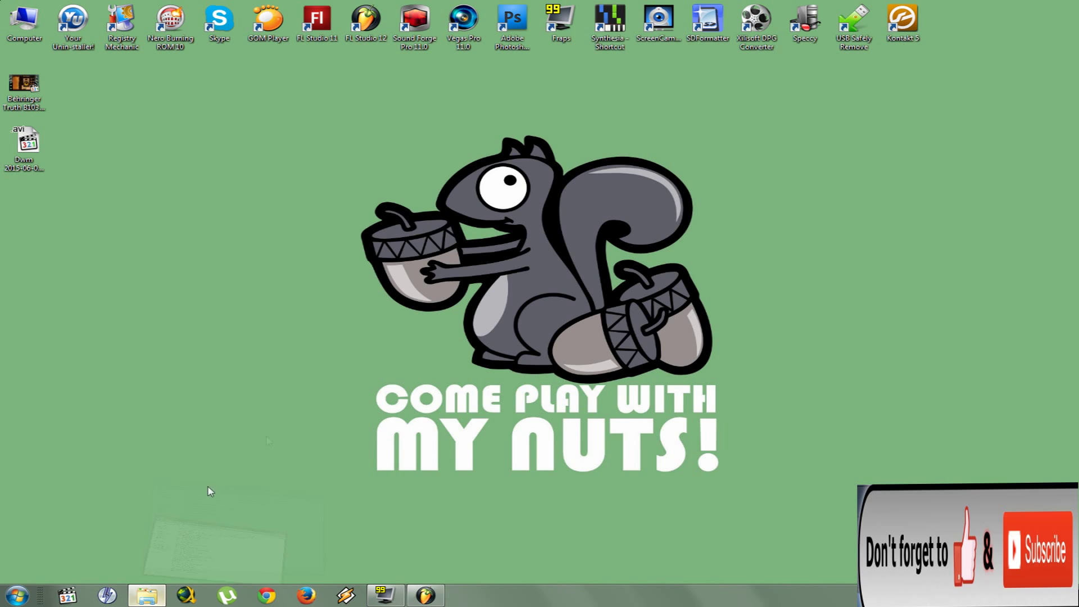
pyautogui.click(326, 264)
pyautogui.moveTo(472, 301); pyautogui.dragTo(257, 106)
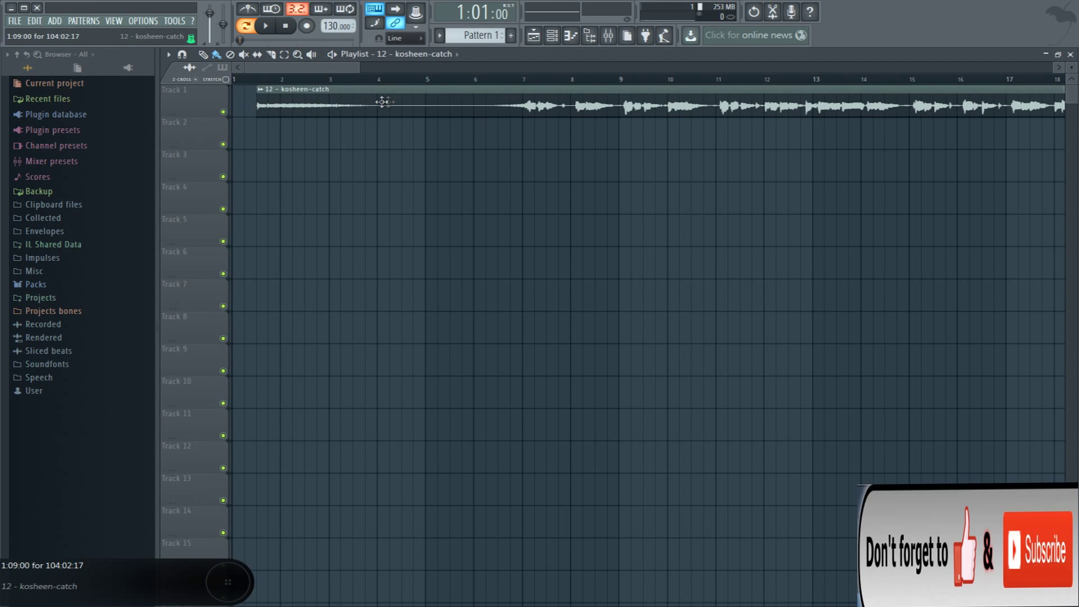
# Step: Slice the kosheen-catch clip midway through bar 22, just before the louder section, and delete the part before the cut
pyautogui.moveTo(358, 67); pyautogui.dragTo(577, 65)
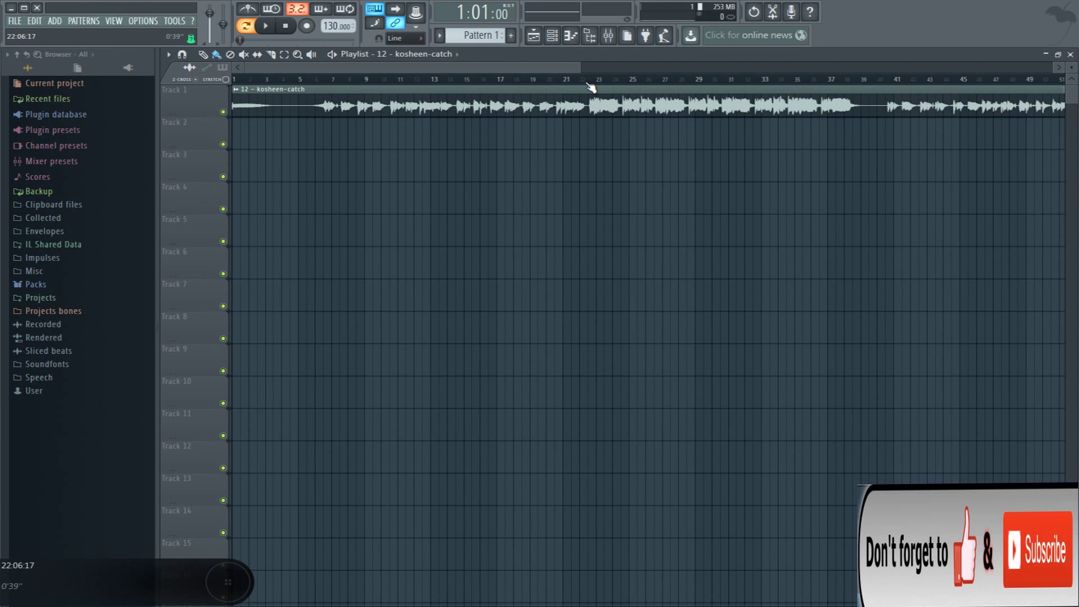
pyautogui.scroll(5, 633, 190)
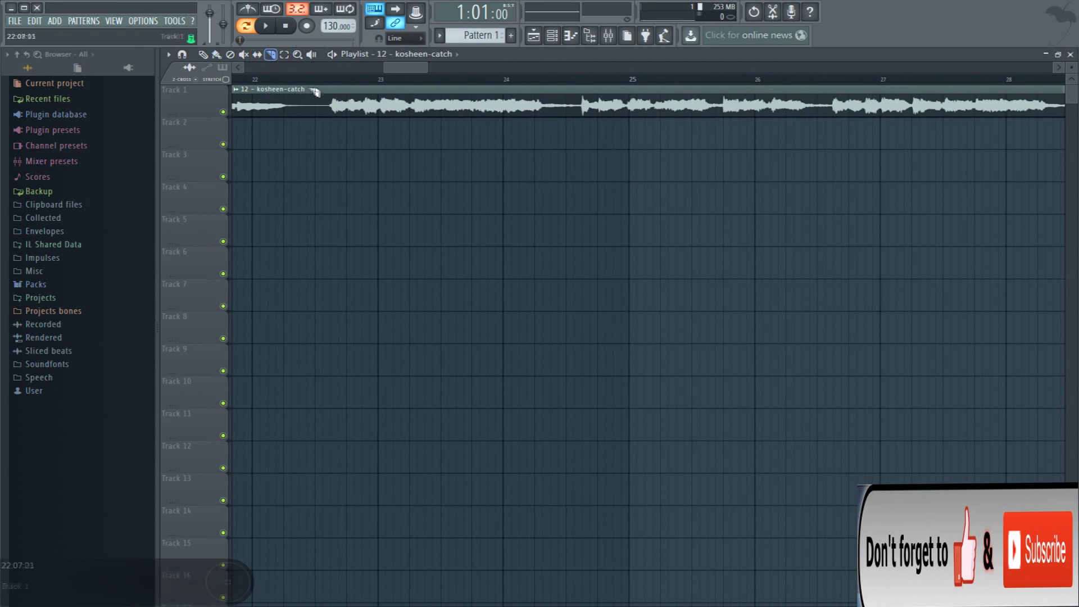
pyautogui.moveTo(320, 90); pyautogui.dragTo(315, 128)
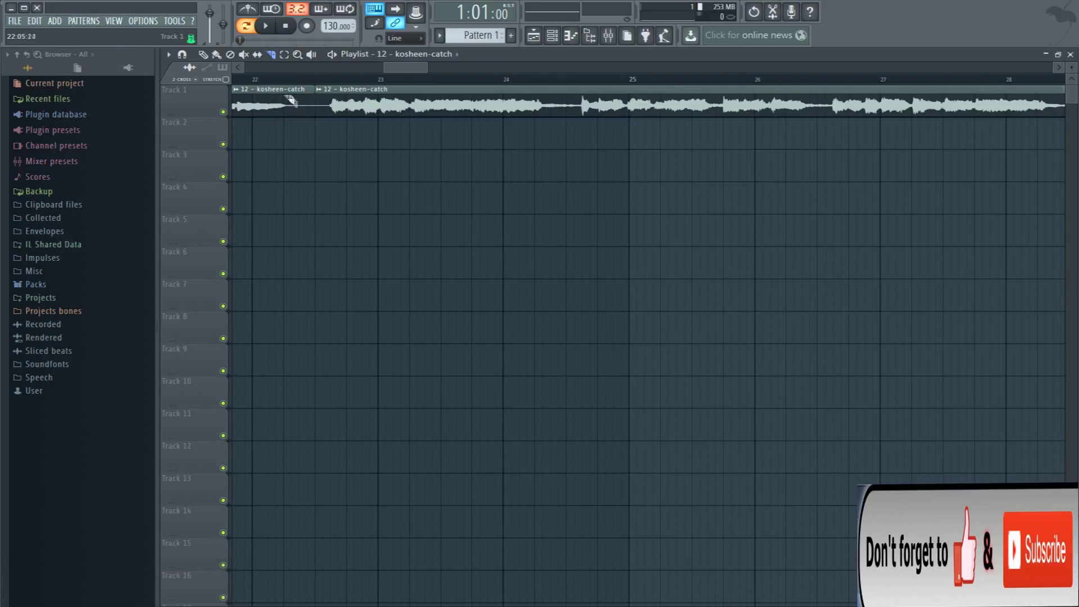
pyautogui.click(204, 54)
pyautogui.rightClick(296, 107)
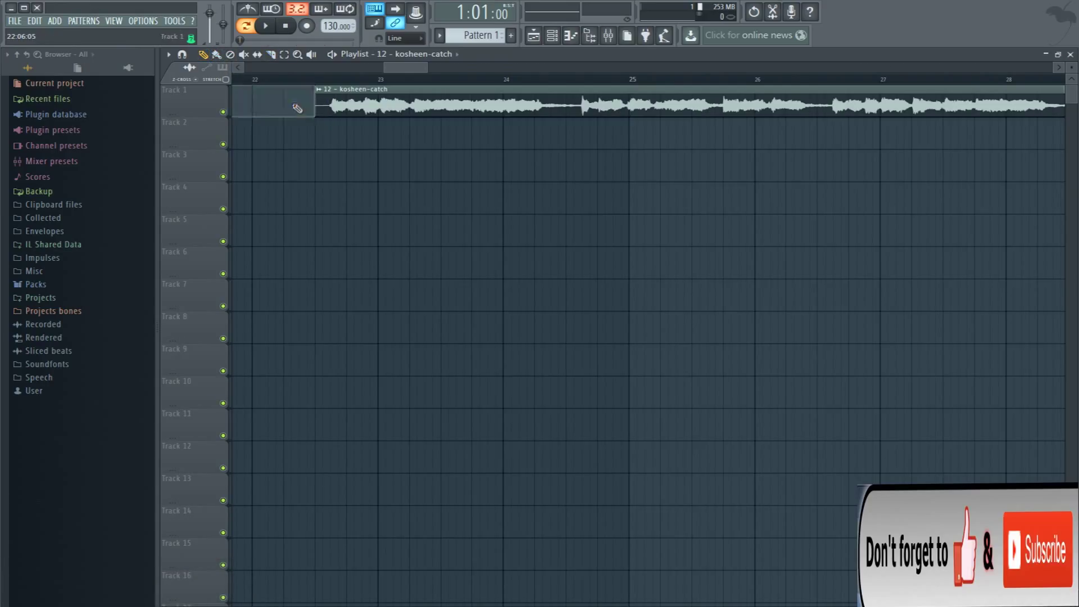
pyautogui.rightClick(388, 105)
pyautogui.hotkey('ctrl', 'z')
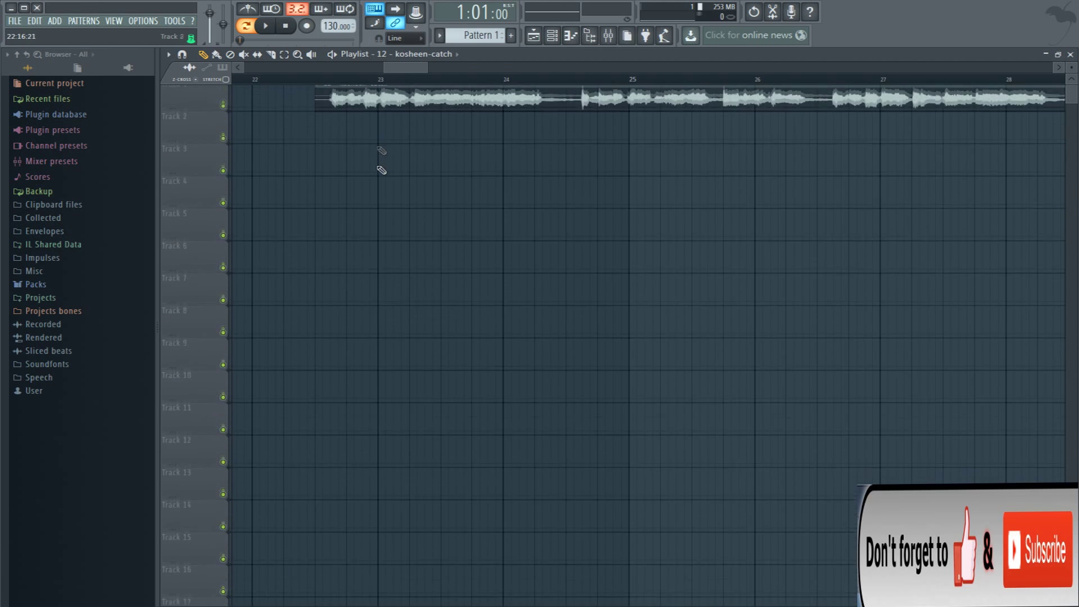
# Step: Place the remaining clip at bar 1 and trim off the silence before its first sound
pyautogui.keyDown('ctrl'); pyautogui.scroll(-5, 369, 231); pyautogui.keyUp('ctrl')
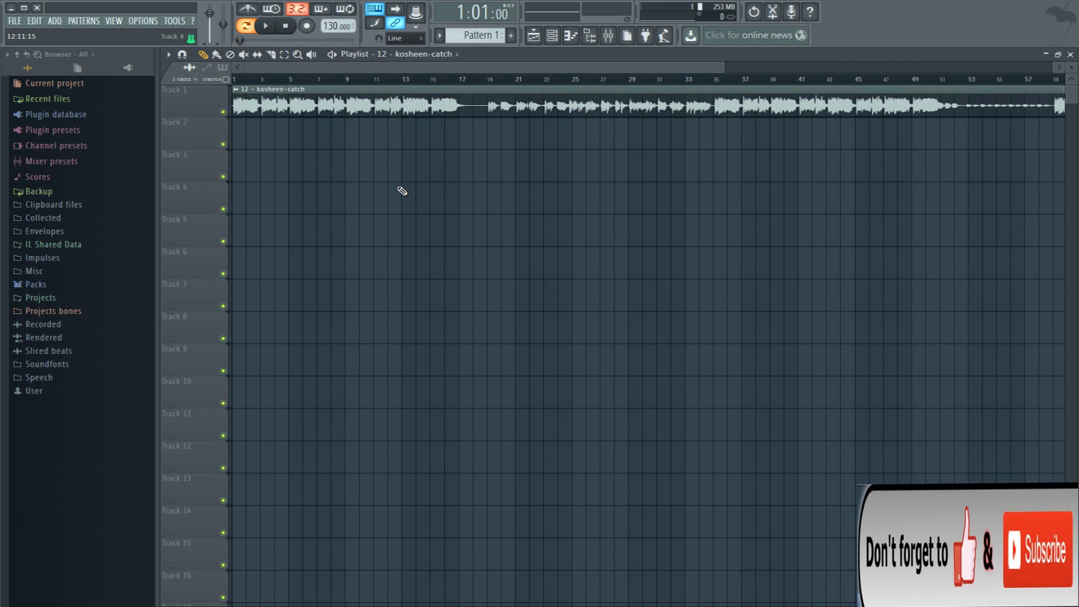
pyautogui.keyDown('ctrl'); pyautogui.scroll(6, 380, 193); pyautogui.keyUp('ctrl')
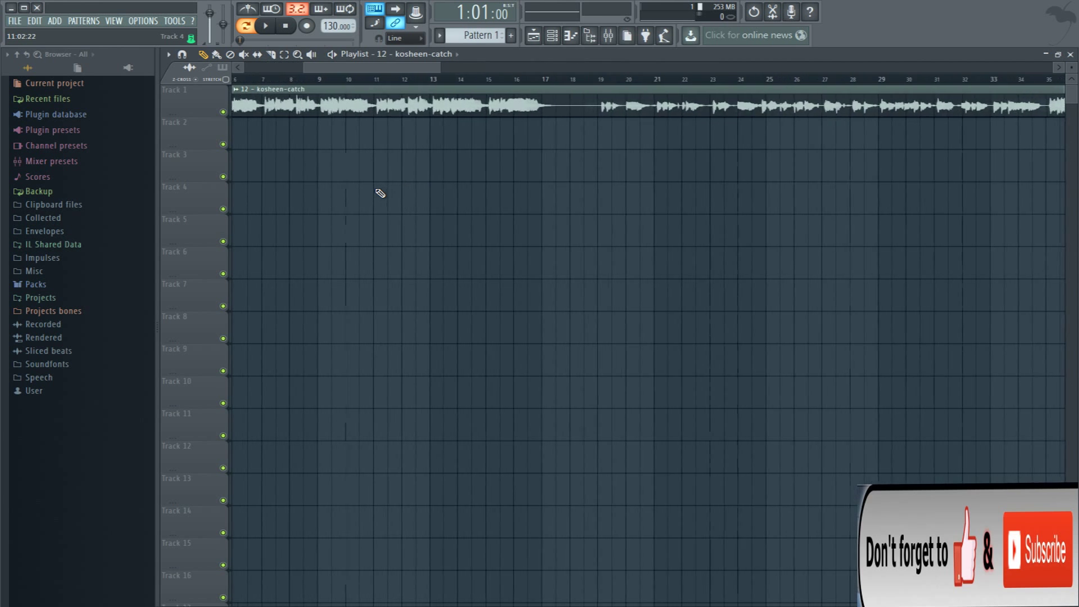
pyautogui.keyDown('alt'); pyautogui.scroll(5, 377, 199); pyautogui.keyUp('alt')
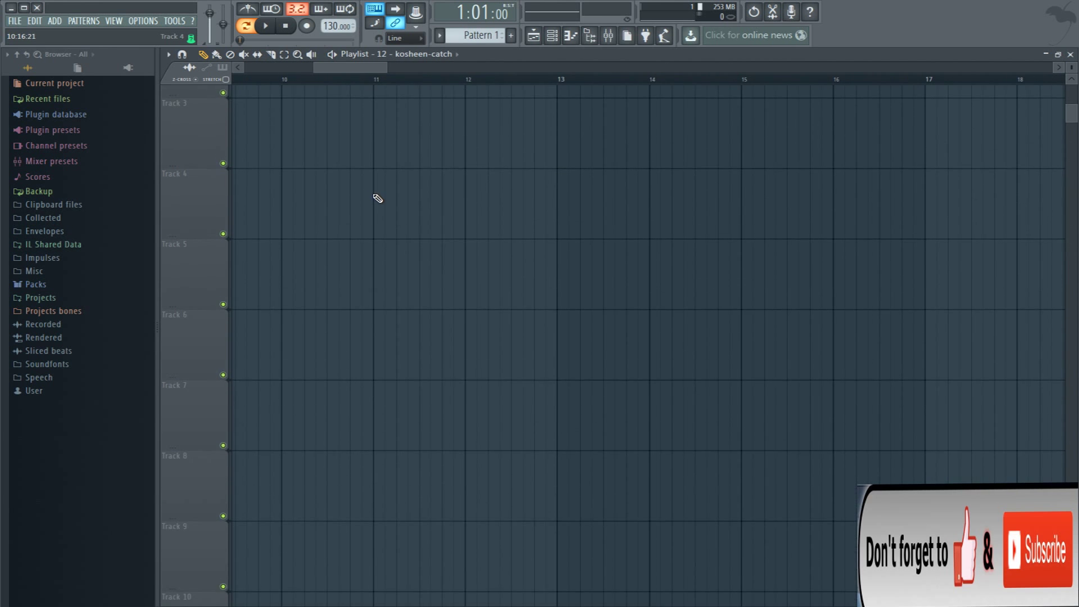
pyautogui.keyDown('alt'); pyautogui.scroll(3, 377, 242); pyautogui.keyUp('alt')
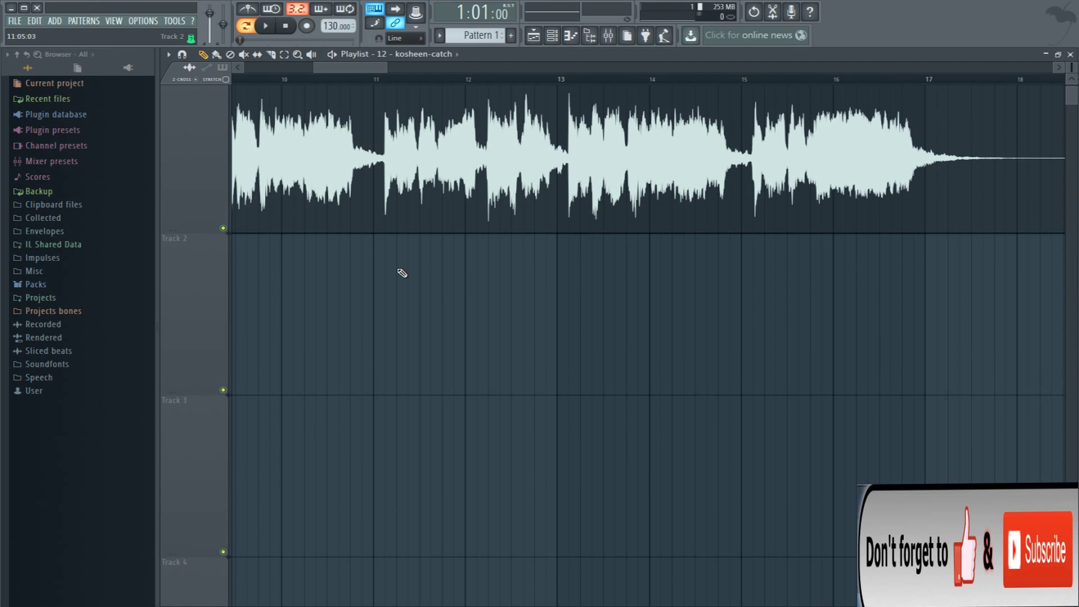
pyautogui.keyDown('ctrl'); pyautogui.scroll(3, 372, 273); pyautogui.keyUp('ctrl')
pyautogui.keyDown('ctrl'); pyautogui.scroll(5, 373, 273); pyautogui.keyUp('ctrl')
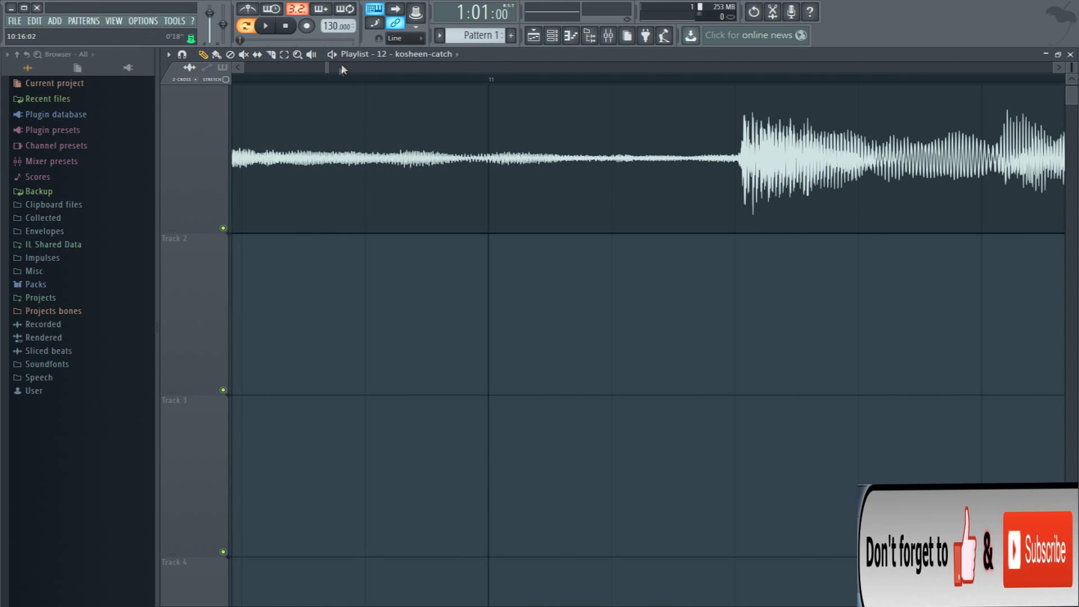
pyautogui.moveTo(328, 66); pyautogui.dragTo(191, 72)
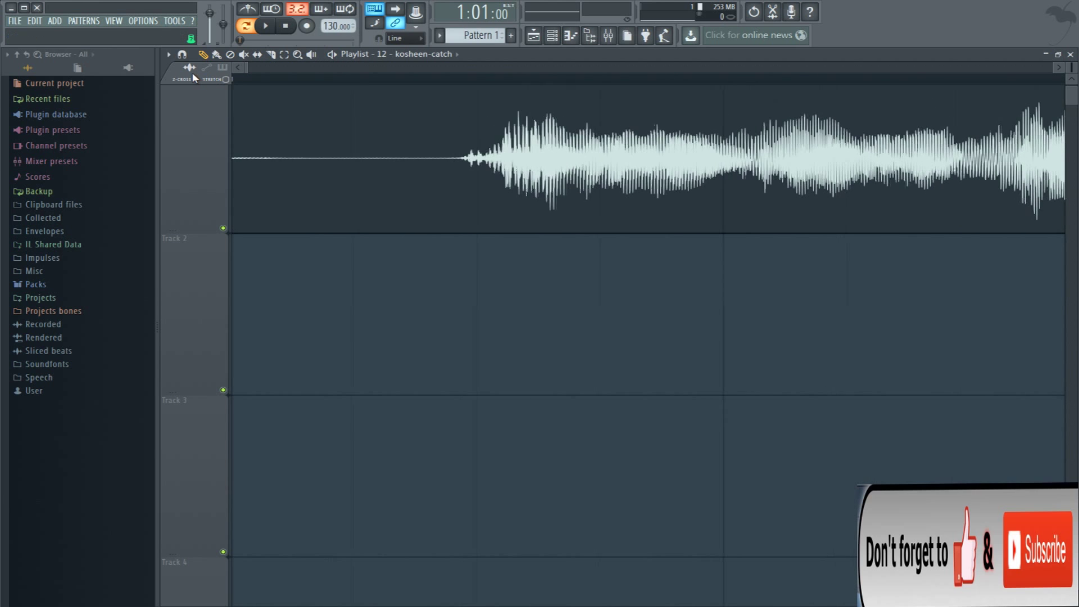
pyautogui.moveTo(231, 127); pyautogui.dragTo(212, 149)
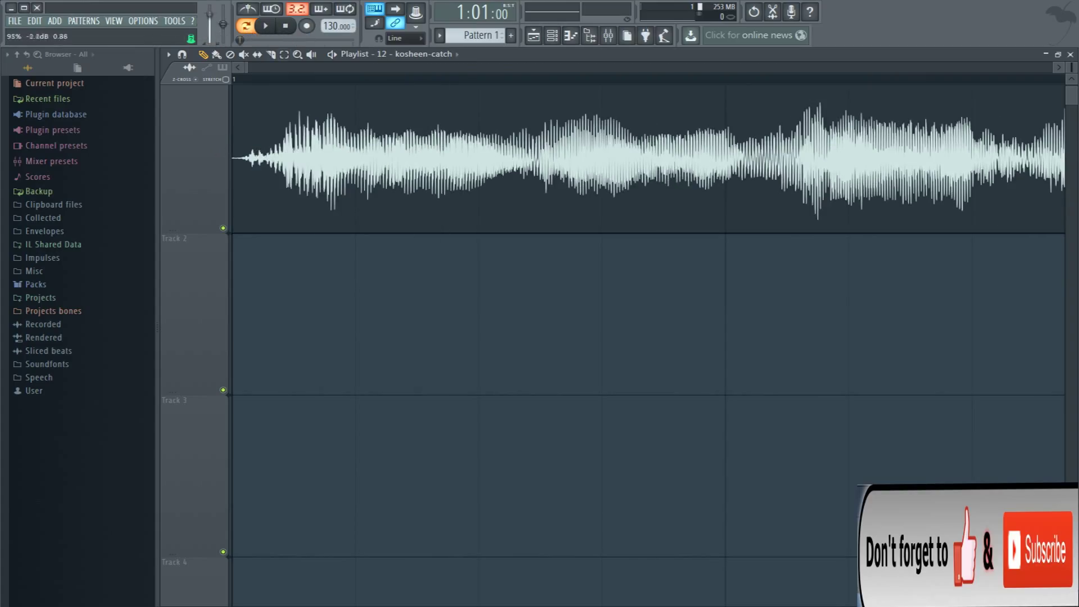
# Step: Switch playback to song mode and play the trimmed clip from the start
pyautogui.click(247, 28)
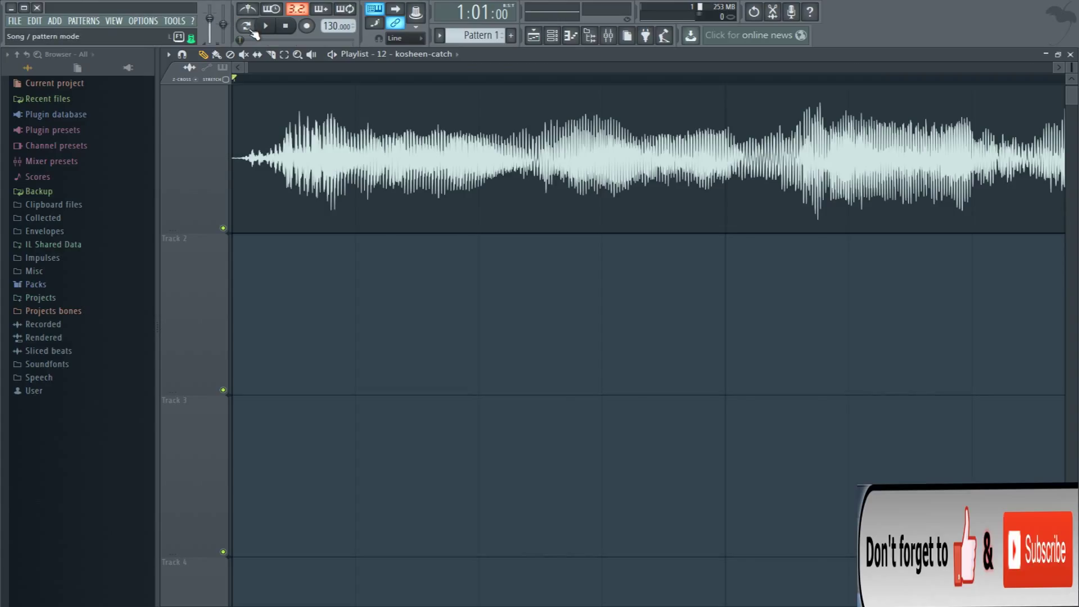
pyautogui.press('space')
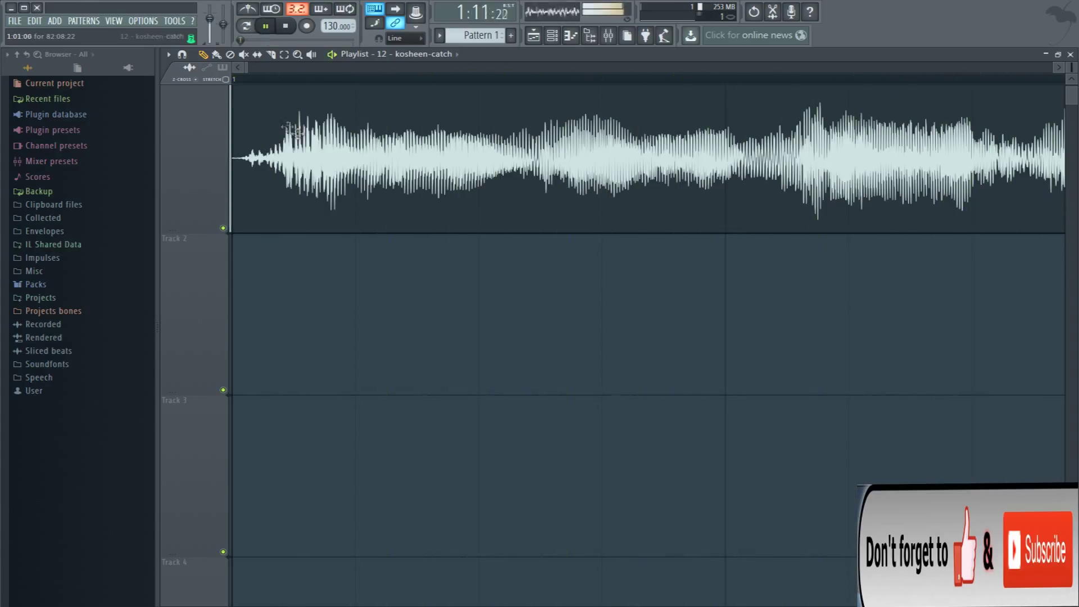
pyautogui.press('space')
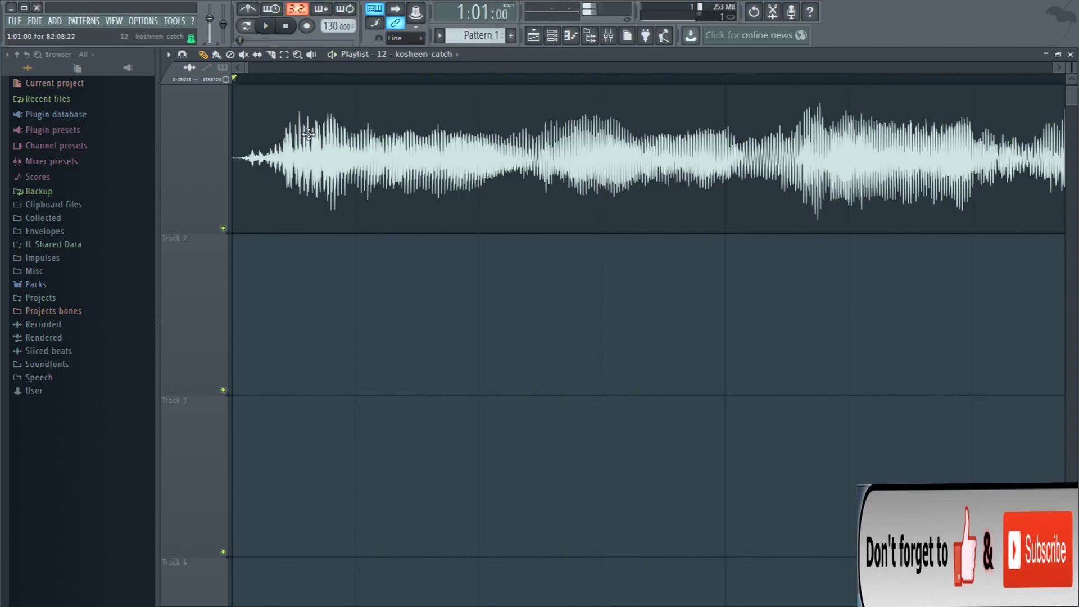
# Step: Loop the timeline range 1:01:01 to 1:01:02, slide it along to about 1:03:08 during playback, and release it to audition the stretch
pyautogui.click(286, 56)
pyautogui.press('space')
pyautogui.press('space')
pyautogui.moveTo(242, 80); pyautogui.dragTo(243, 82)
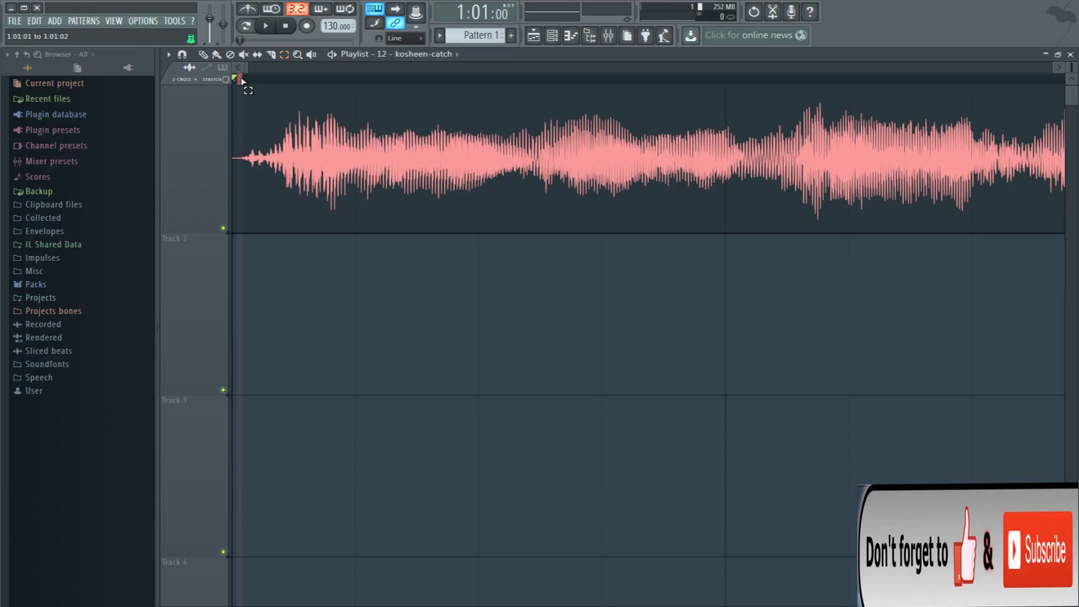
pyautogui.press('space')
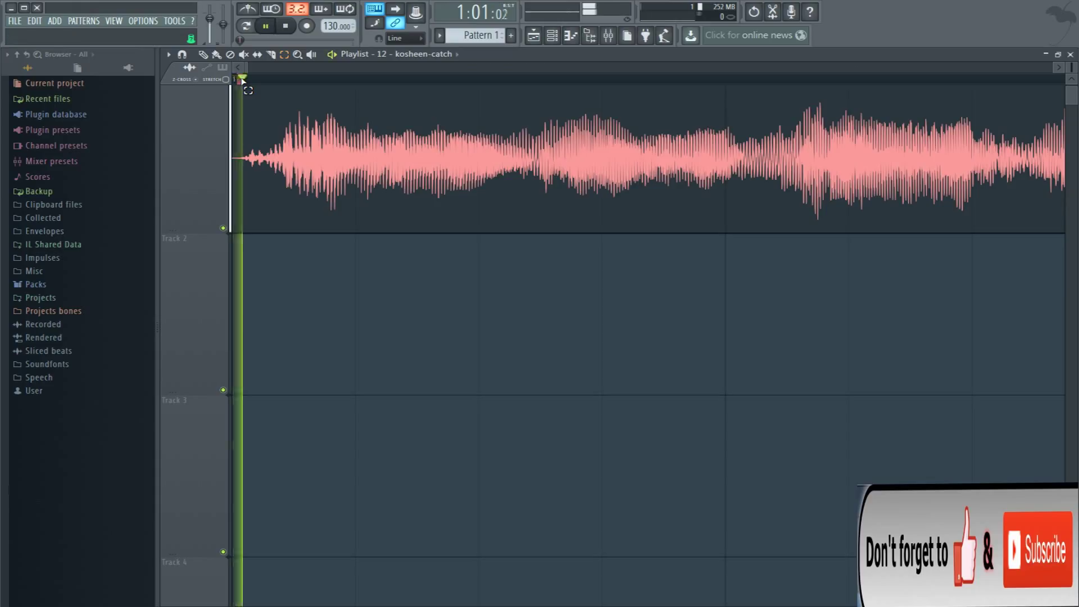
pyautogui.moveTo(243, 81); pyautogui.dragTo(519, 79)
pyautogui.click(520, 79)
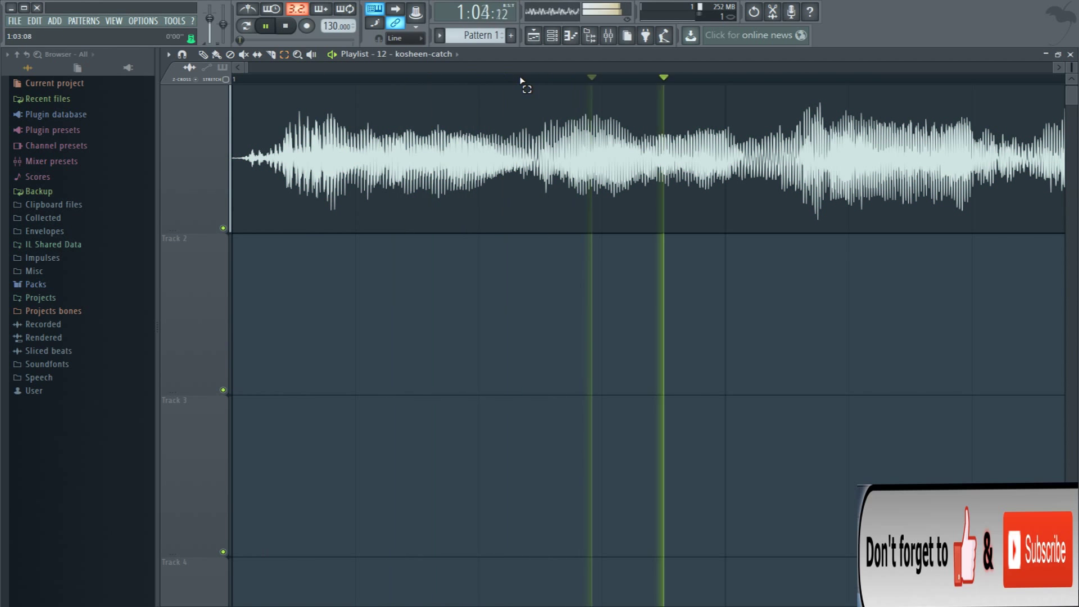
pyautogui.press('space')
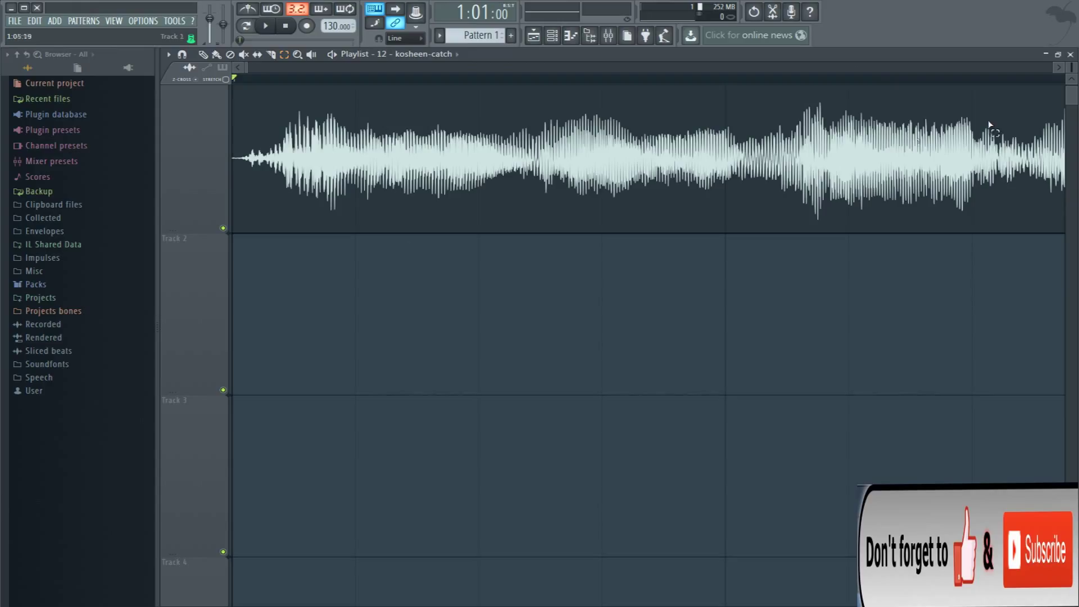
# Step: Open the audio clip's channel settings and the mixer, and check by playback that the clip runs through Insert 1
pyautogui.click(1071, 55)
pyautogui.click(239, 84)
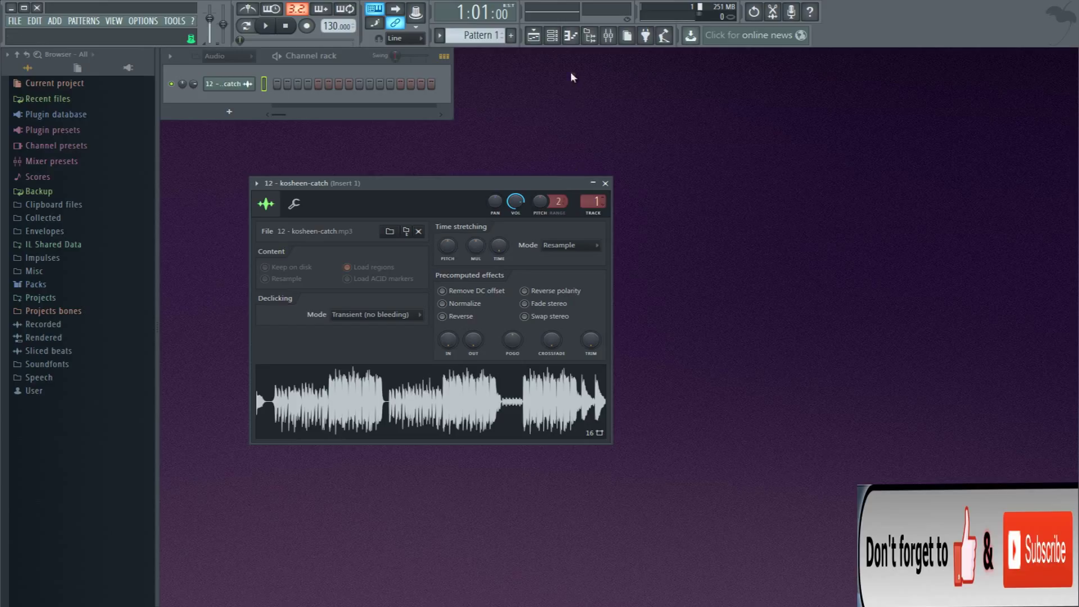
pyautogui.click(608, 35)
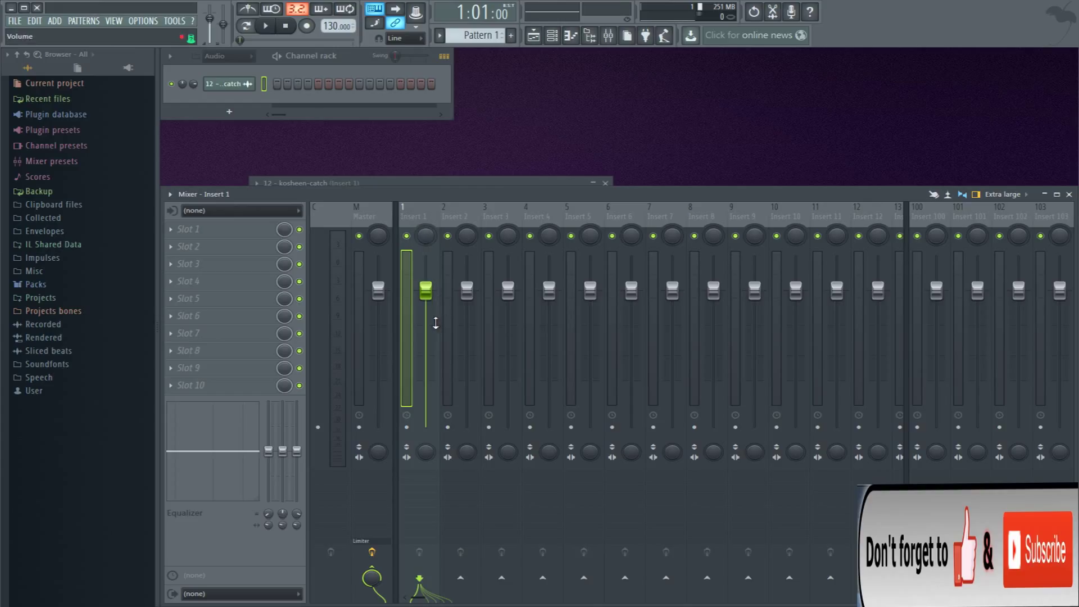
pyautogui.press('space')
pyautogui.press('space')
# Step: Load Fruity Reeverb 2 into Slot 1 of Insert 1 and play the clip through it
pyautogui.click(176, 232)
pyautogui.click(353, 182)
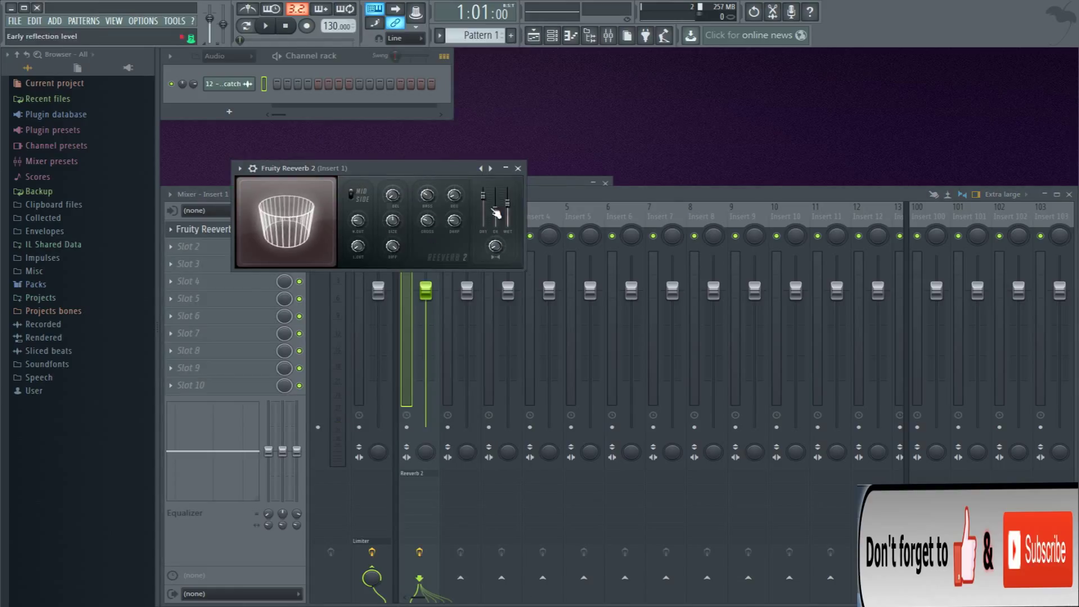
pyautogui.press('space')
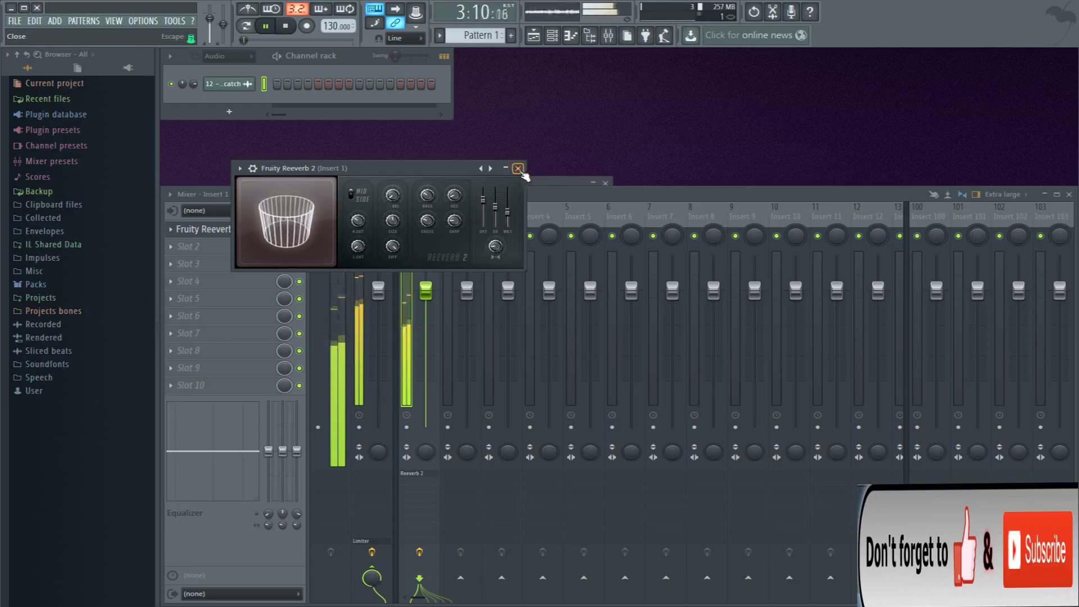
pyautogui.click(517, 168)
pyautogui.press('space')
# Step: Load Edison into Slot 2 of Insert 1, set its recording to On Play, and arm recording
pyautogui.click(264, 246)
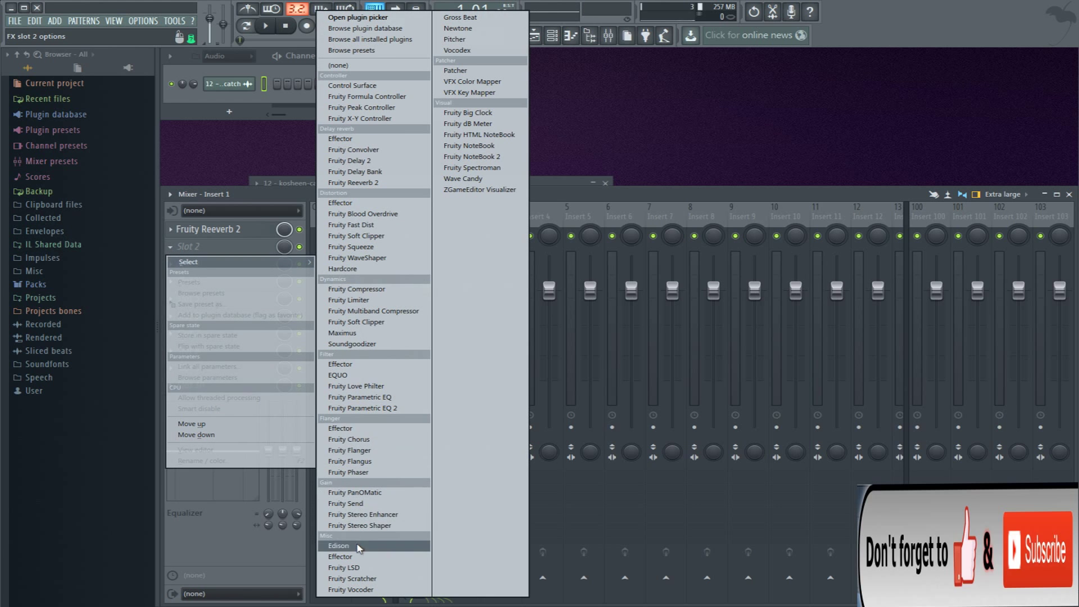
pyautogui.click(339, 545)
pyautogui.click(478, 185)
pyautogui.click(460, 229)
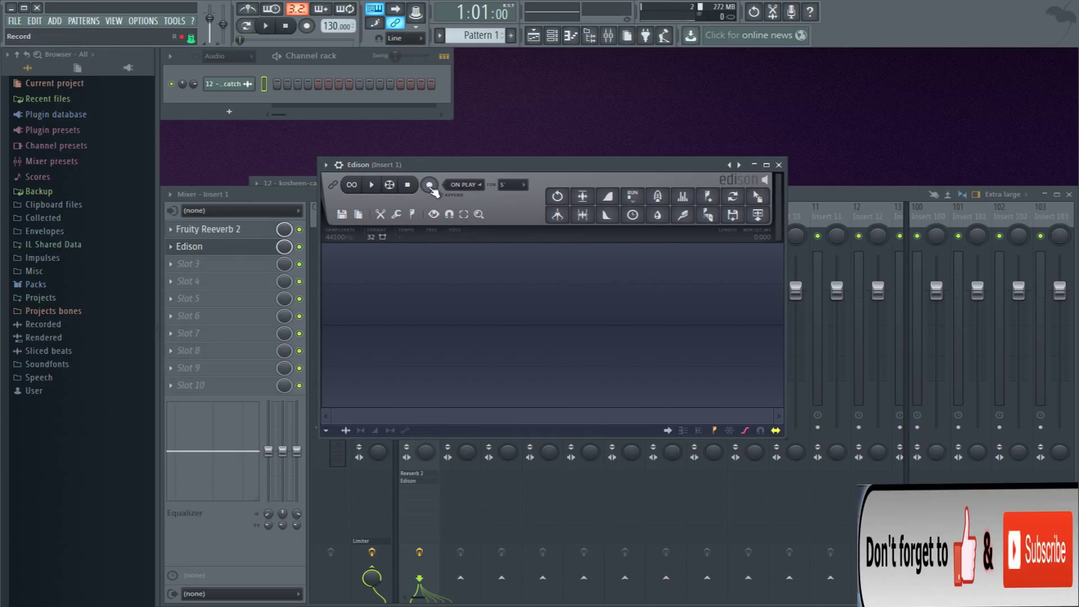
pyautogui.click(430, 186)
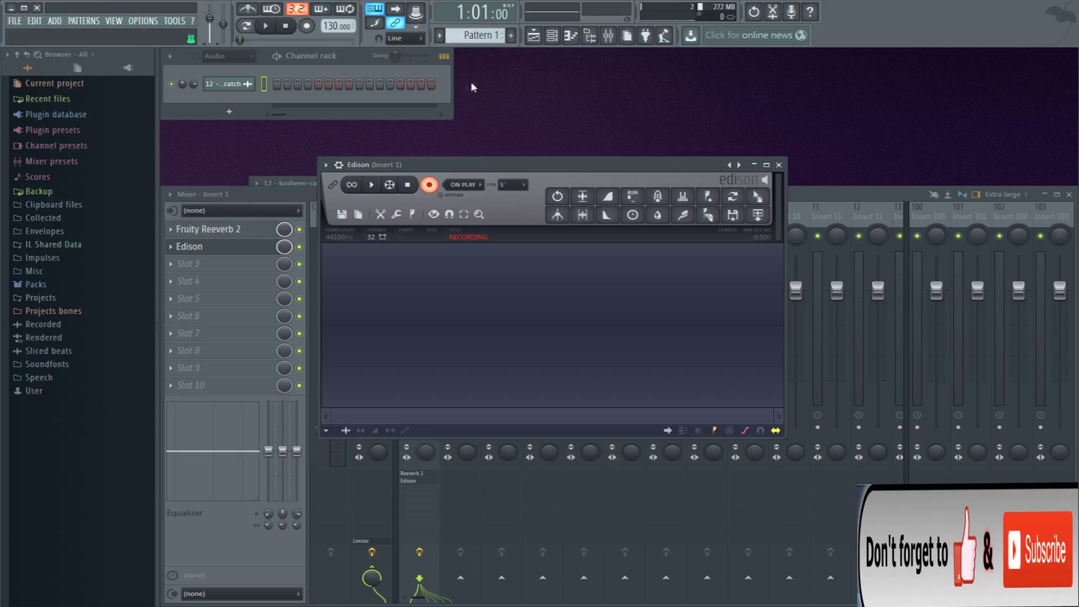
# Step: Record into Edison while sliding the looped 1:01:01 to 1:01:02 range along the timeline and releasing it, and play back the recording
pyautogui.click(533, 36)
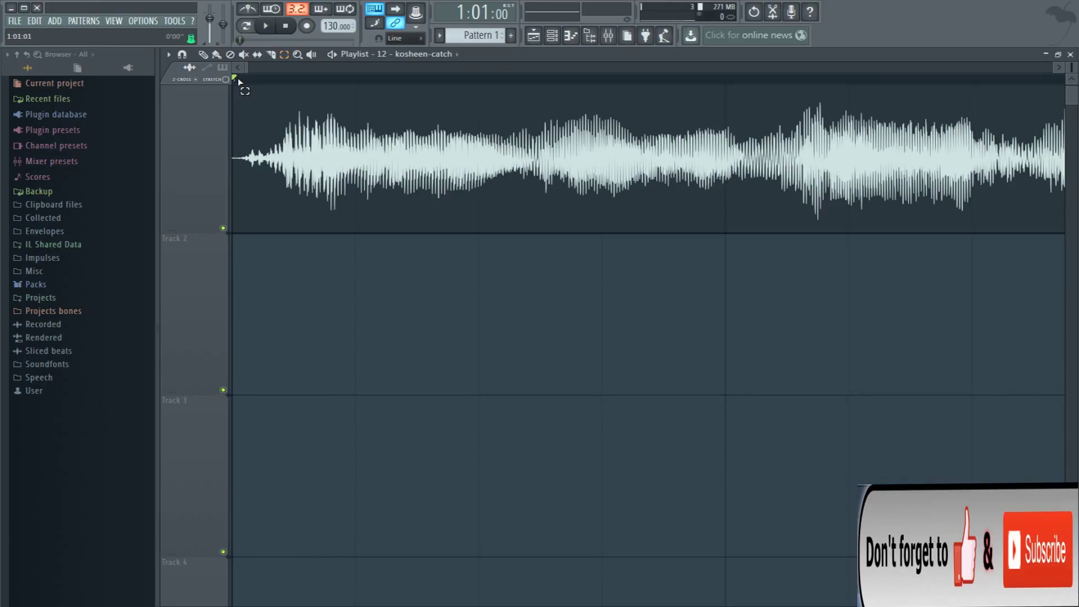
pyautogui.moveTo(238, 82); pyautogui.dragTo(241, 79)
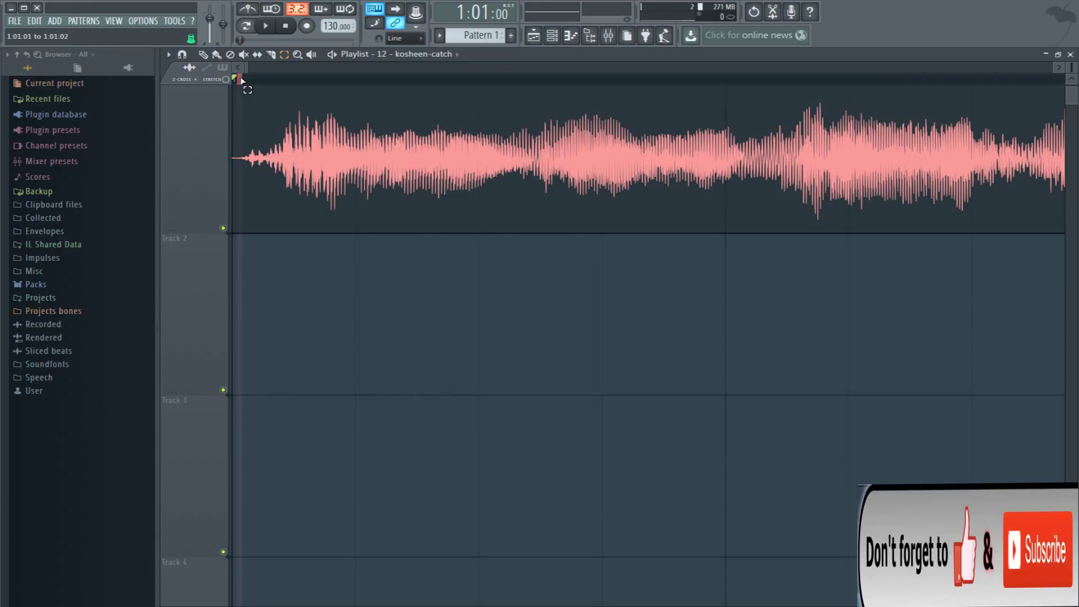
pyautogui.press('space')
pyautogui.moveTo(241, 79); pyautogui.dragTo(568, 84)
pyautogui.doubleClick(568, 85)
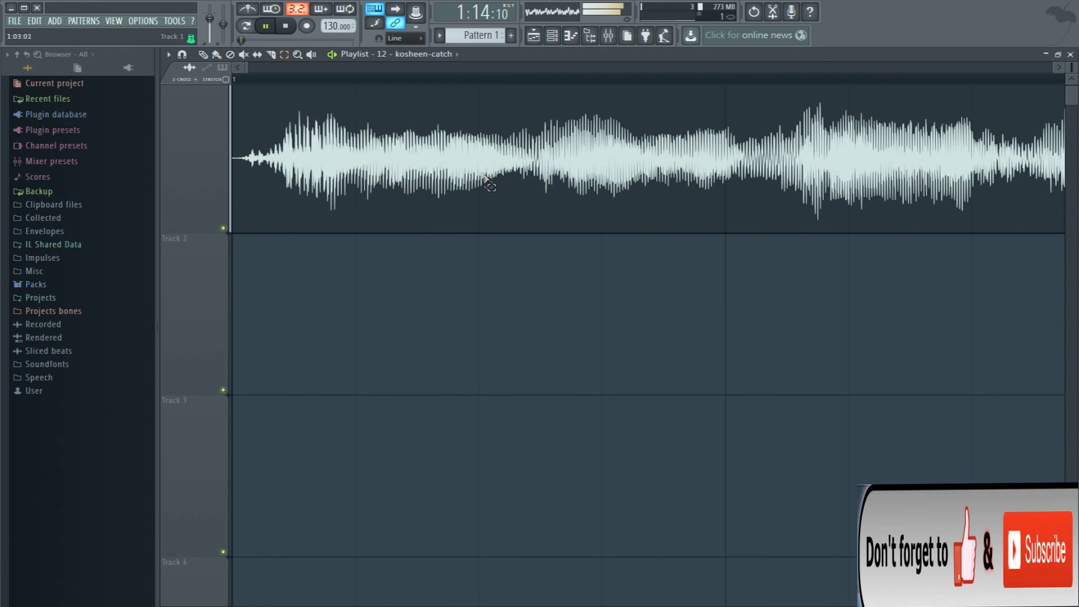
pyautogui.press('space')
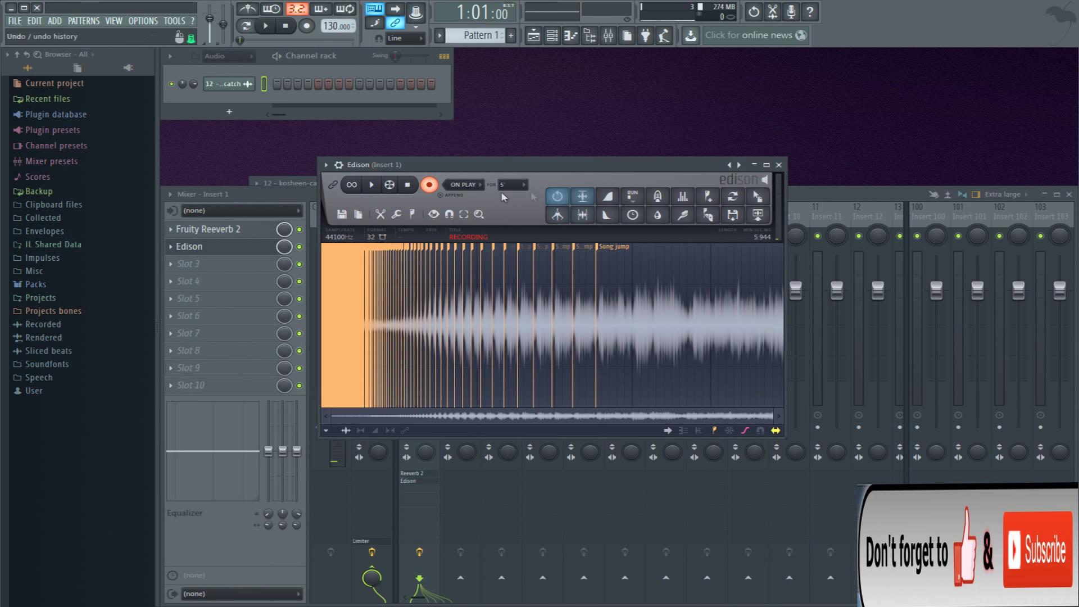
pyautogui.click(407, 184)
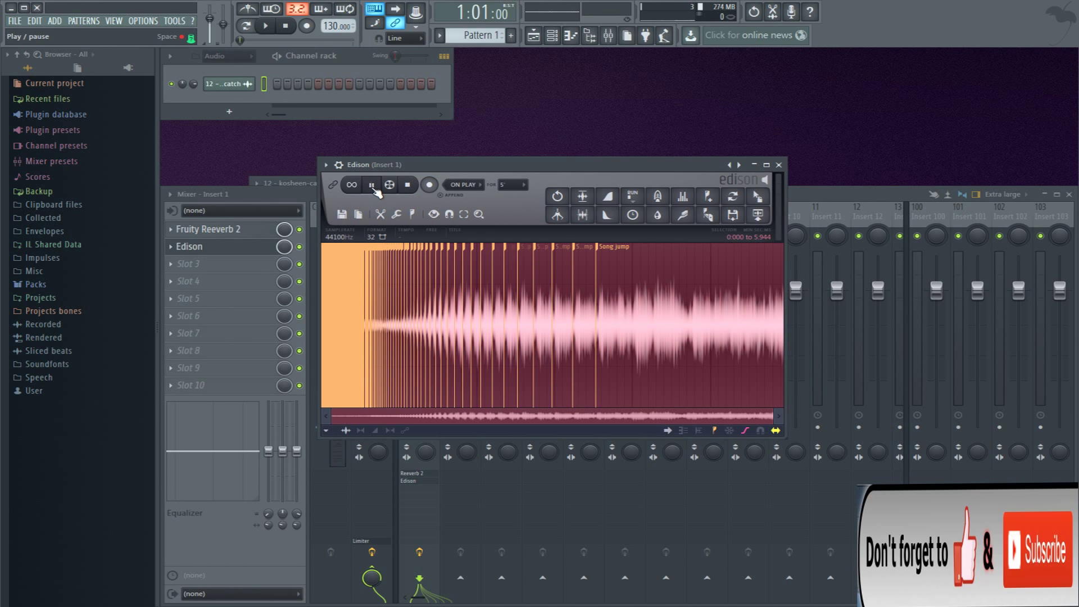
pyautogui.click(372, 186)
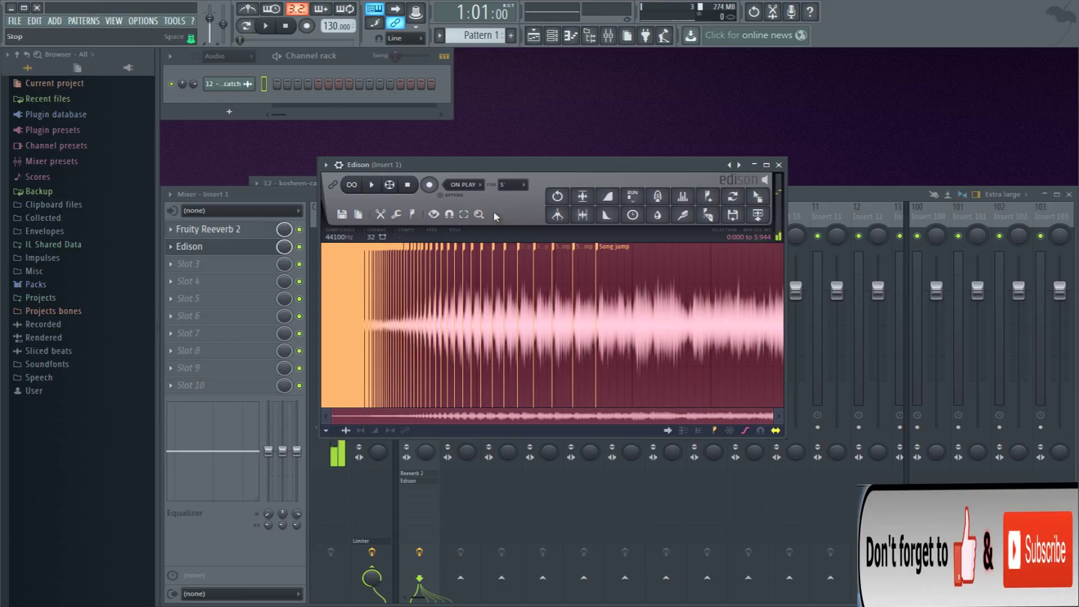
# Step: Place the Edison recording on Track 2 at the start of the playlist
pyautogui.moveTo(758, 197); pyautogui.dragTo(232, 304)
pyautogui.moveTo(523, 288)
pyautogui.mouseDown()
pyautogui.moveTo(224, 283)
pyautogui.moveTo(523, 292)
pyautogui.mouseUp()
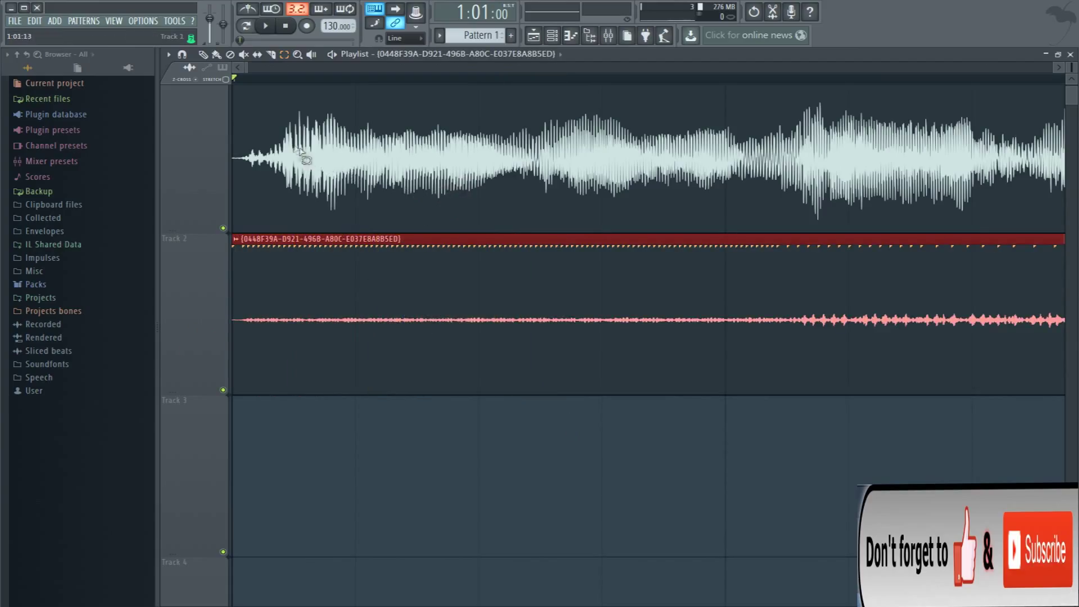
# Step: Shift the song clip on Track 1 to start at 2:14:15 against the recording on Track 2, checking the alignment by playback
pyautogui.click(229, 55)
pyautogui.click(216, 54)
pyautogui.moveTo(293, 155); pyautogui.dragTo(609, 155)
pyautogui.scroll(-3, 422, 137)
pyautogui.scroll(4, 473, 352)
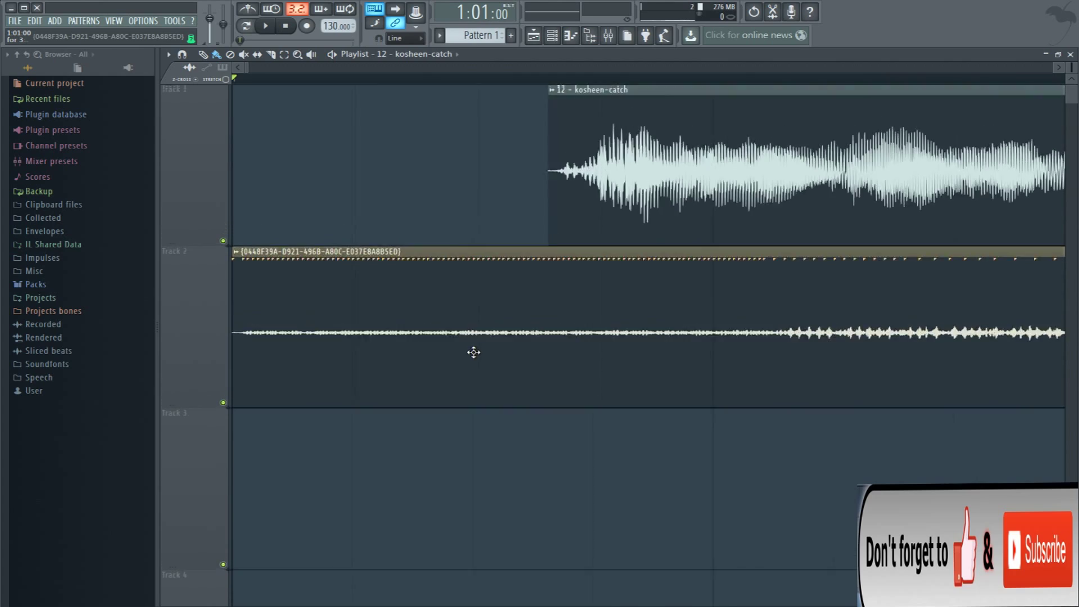
pyautogui.scroll(-3, 473, 352)
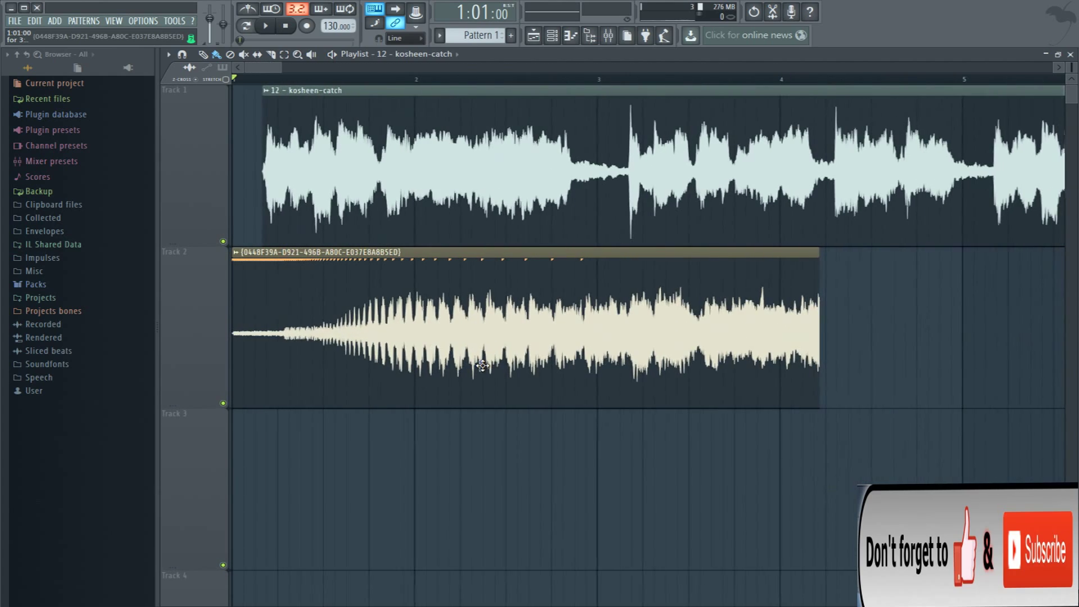
pyautogui.moveTo(335, 179); pyautogui.dragTo(995, 181)
pyautogui.press('space')
pyautogui.moveTo(280, 68); pyautogui.dragTo(407, 76)
pyautogui.moveTo(400, 186); pyautogui.dragTo(339, 194)
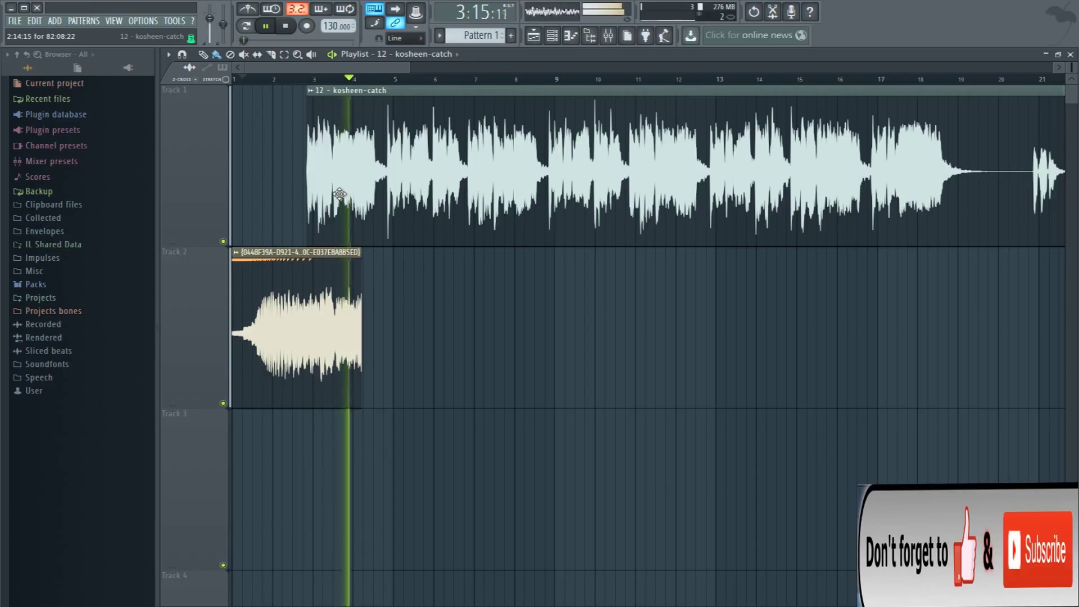
# Step: Replay the transition from the stretched recording into the song clip and stop playback
pyautogui.press('space')
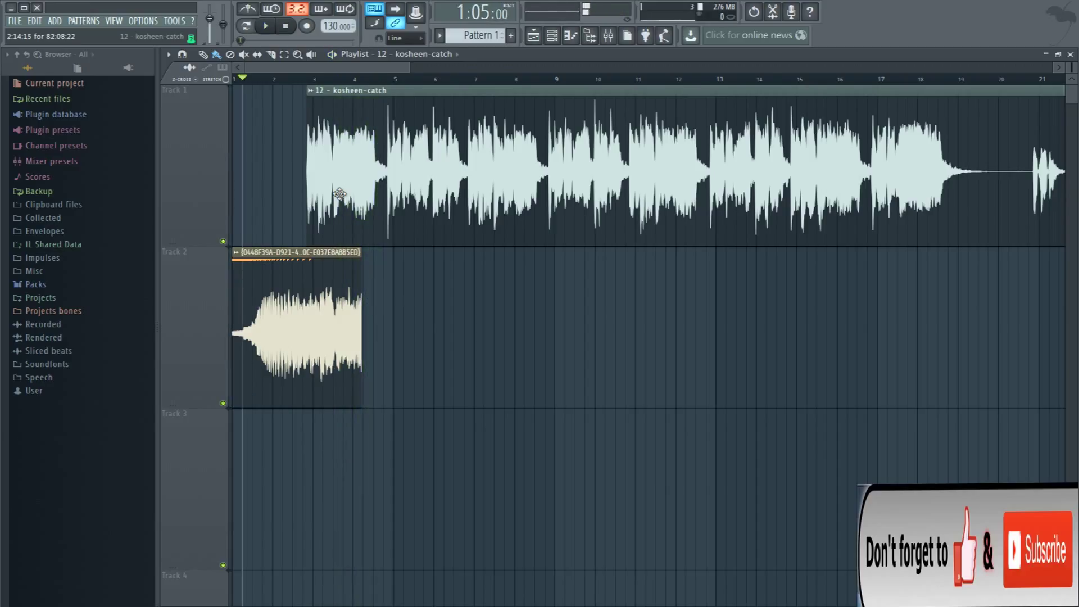
pyautogui.press('space')
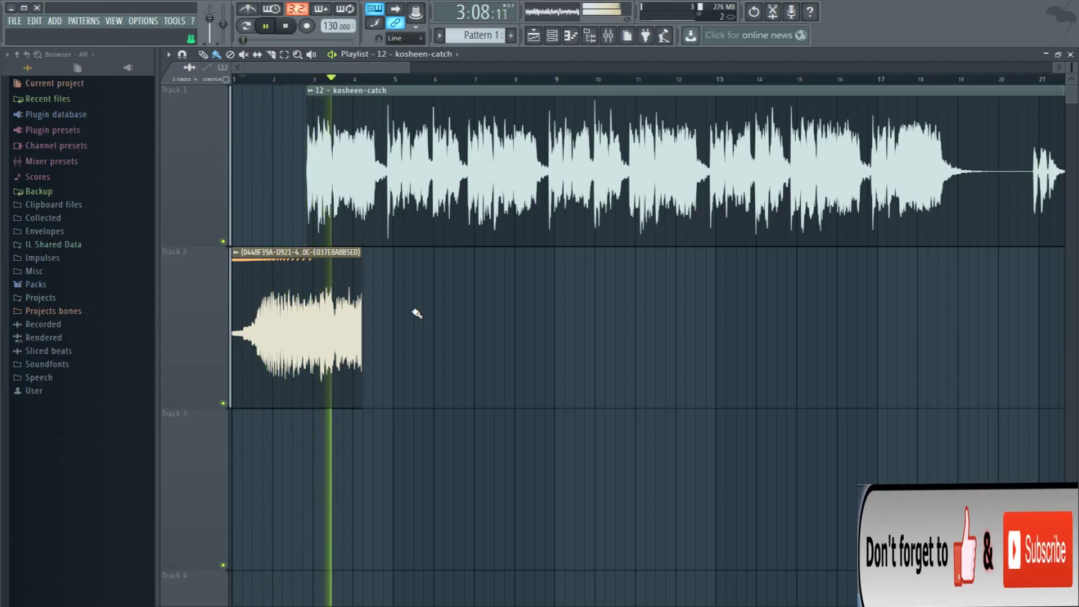
pyautogui.press('space')
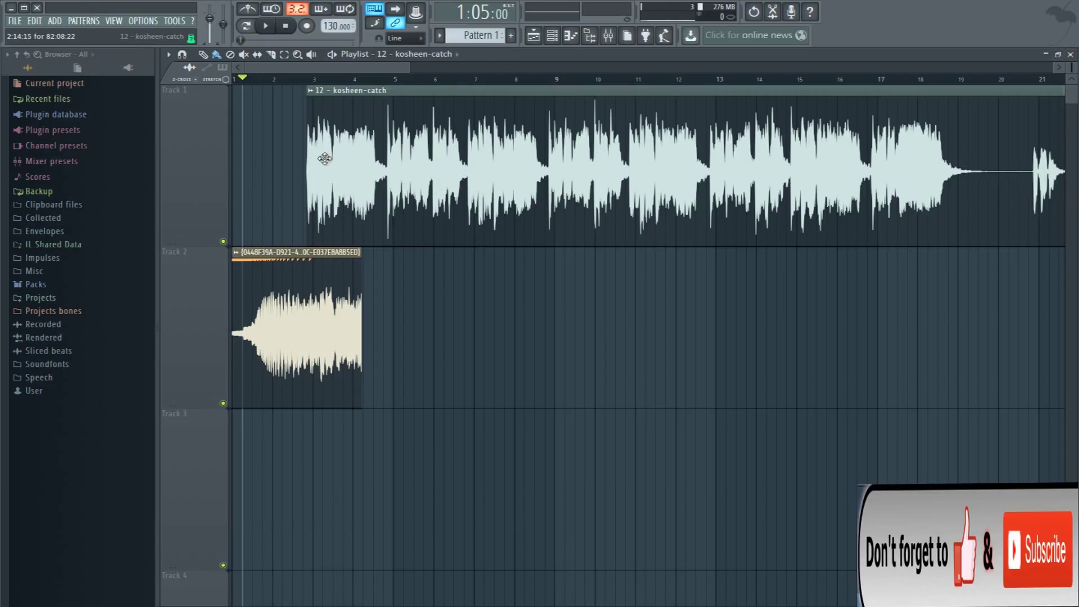
# Step: Delete the recorded clip from Track 2 and move the song clip on Track 1 back to 1:01:00
pyautogui.rightClick(346, 260)
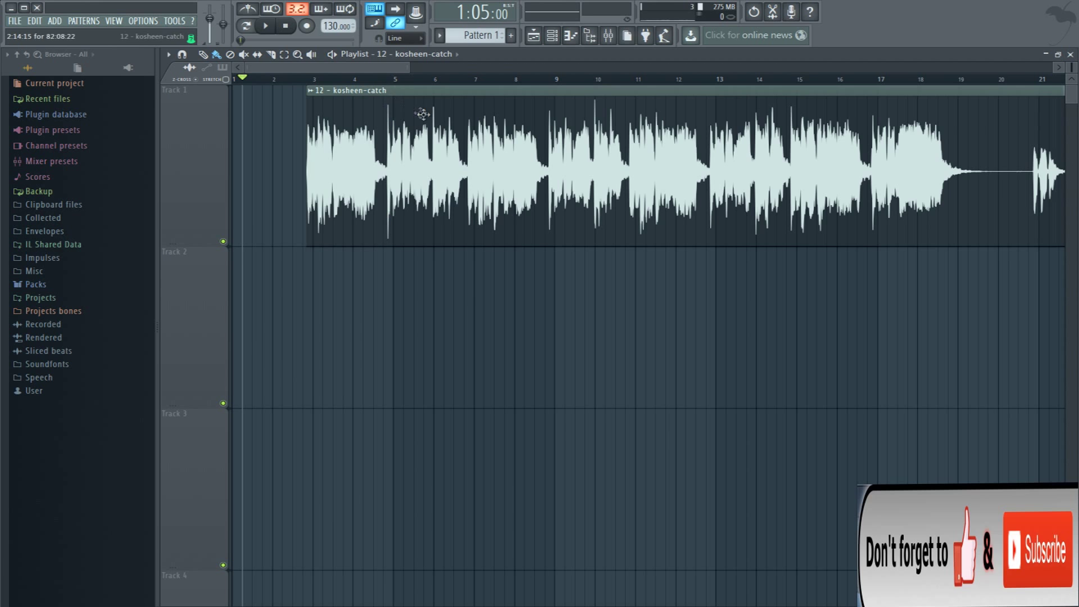
pyautogui.scroll(-2, 422, 114)
pyautogui.scroll(3, 308, 121)
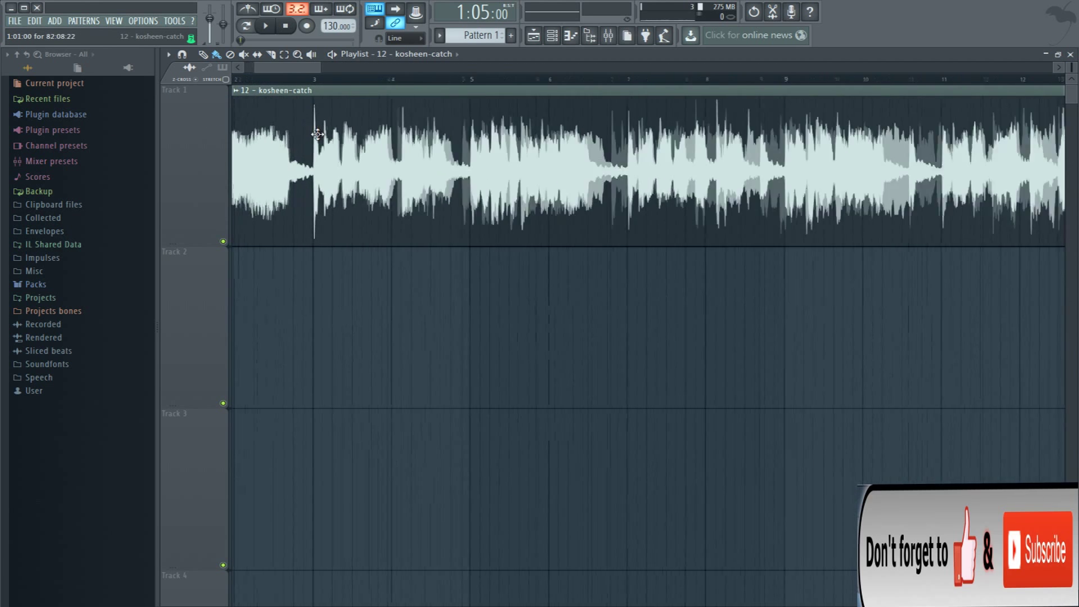
pyautogui.scroll(4, 318, 134)
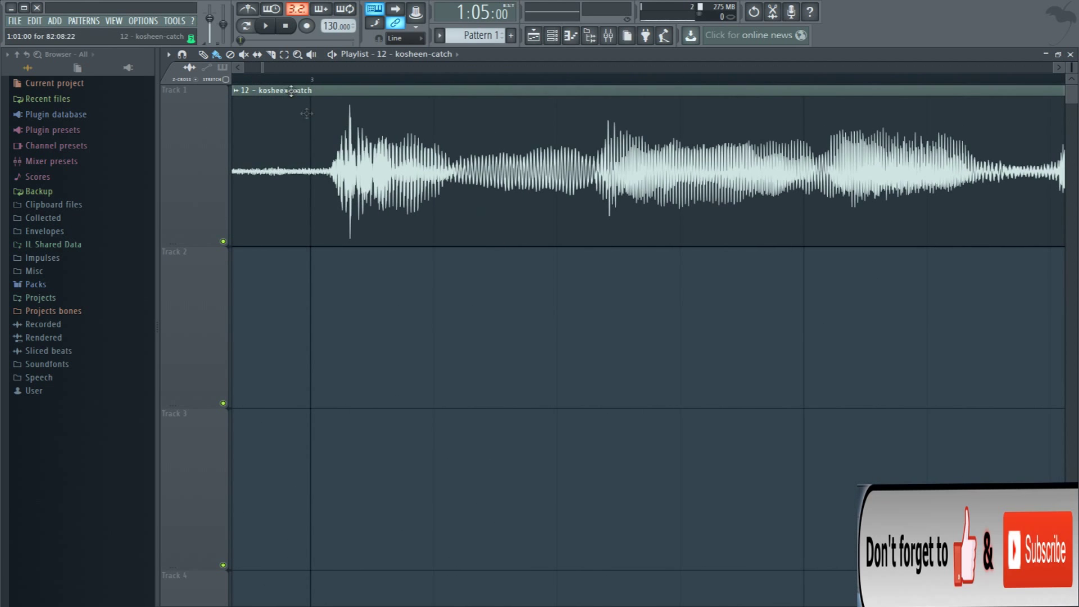
pyautogui.moveTo(261, 68); pyautogui.dragTo(228, 70)
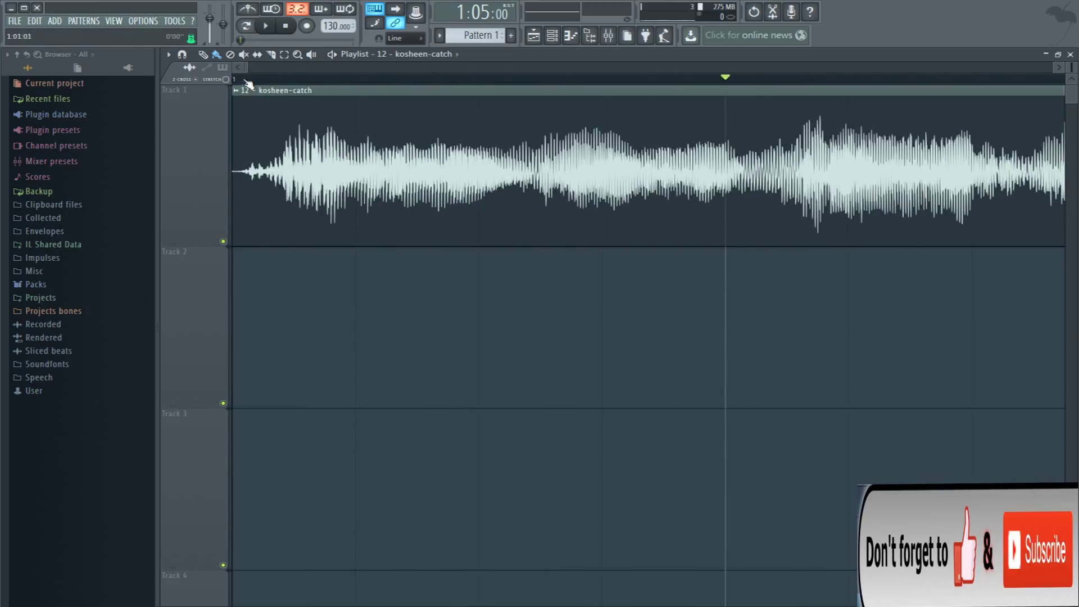
# Step: Return the play position to the start, loop 1:01:01 to 1:01:02, slide the range along the timeline, release it, and stop playback
pyautogui.moveTo(728, 80); pyautogui.dragTo(163, 75)
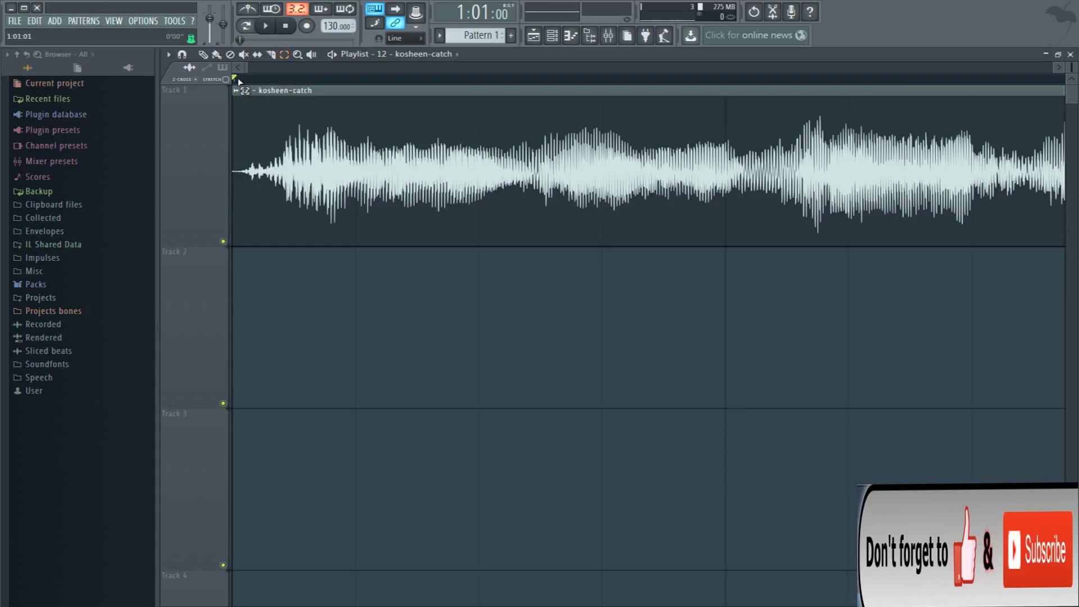
pyautogui.moveTo(239, 81); pyautogui.dragTo(242, 83)
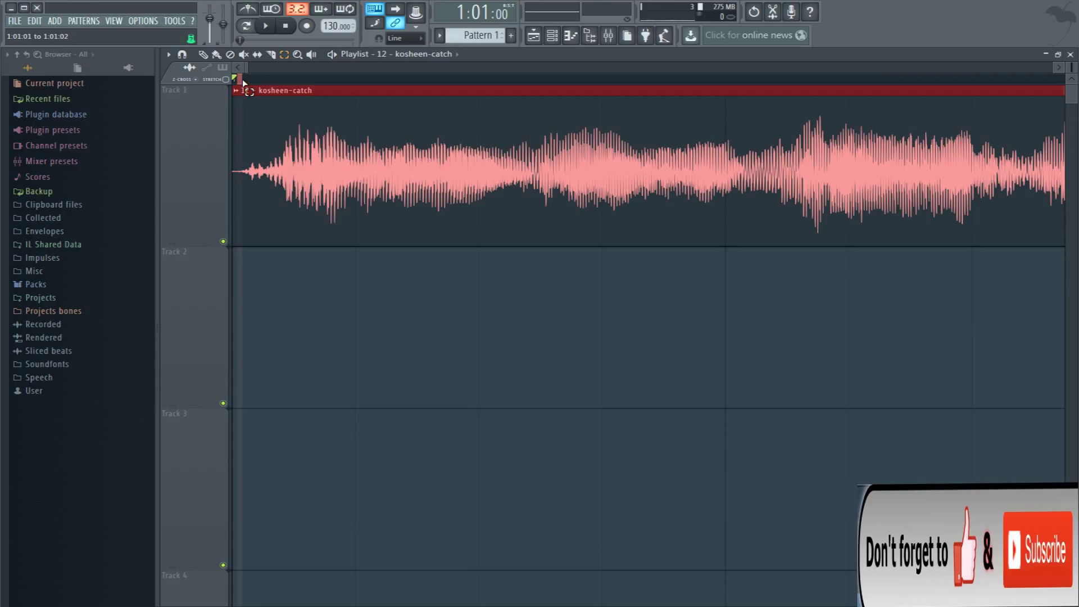
pyautogui.moveTo(244, 82); pyautogui.dragTo(624, 83)
pyautogui.click(623, 83)
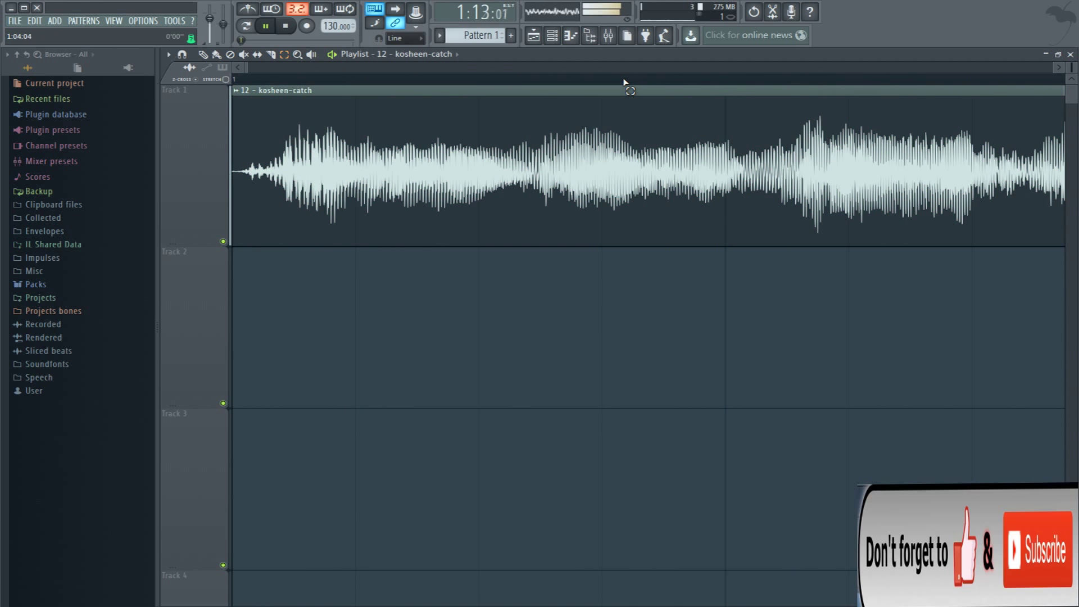
pyautogui.press('space')
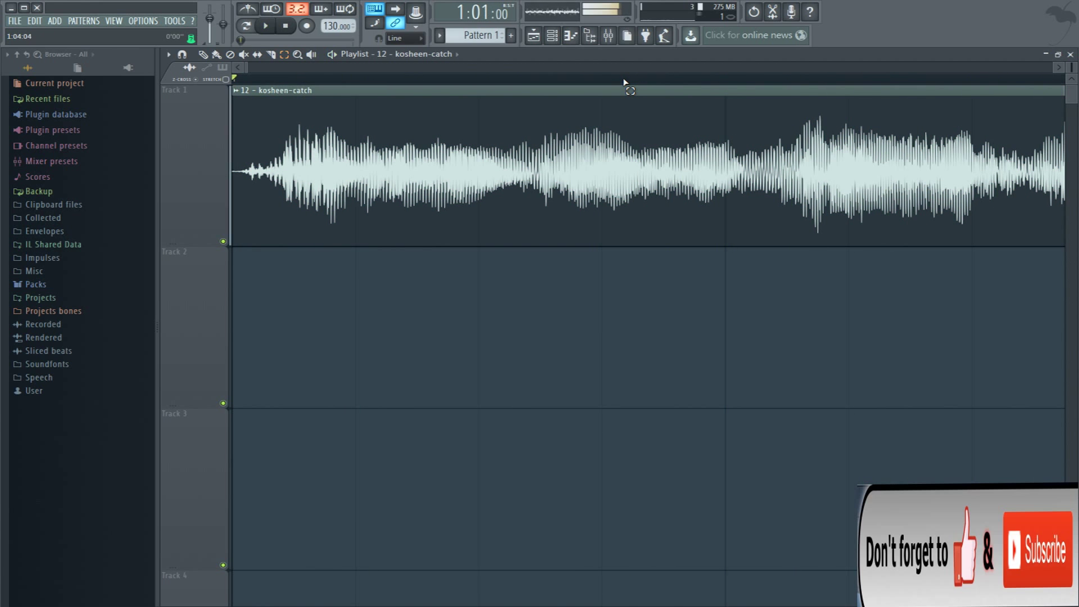
# Step: Close the playlist, switch Edison's recording on and off again, and reposition the Edison window slightly
pyautogui.click(1070, 54)
pyautogui.click(479, 185)
pyautogui.click(479, 176)
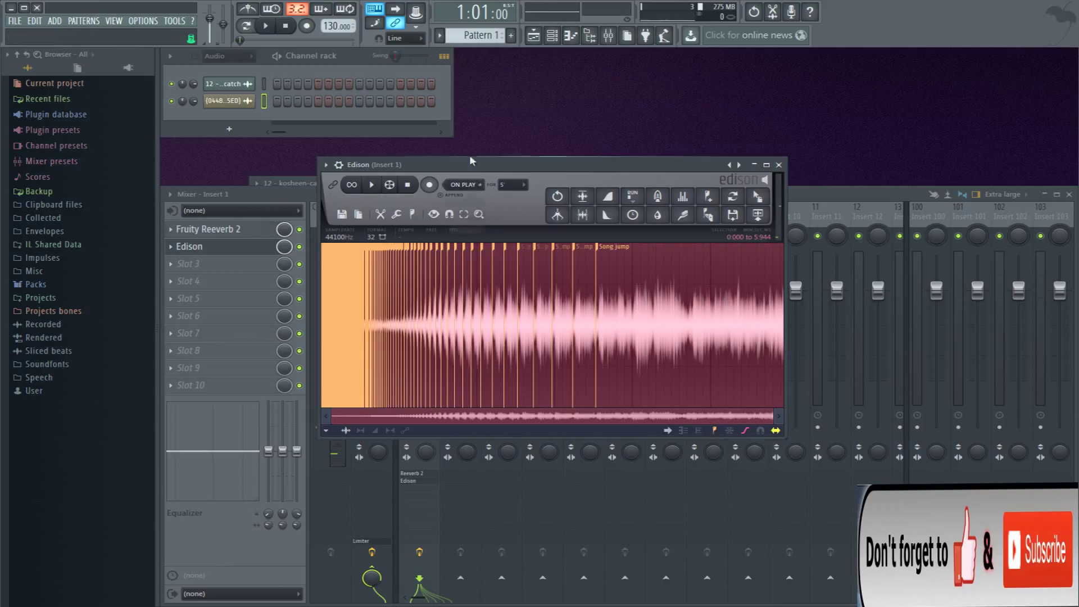
pyautogui.click(430, 185)
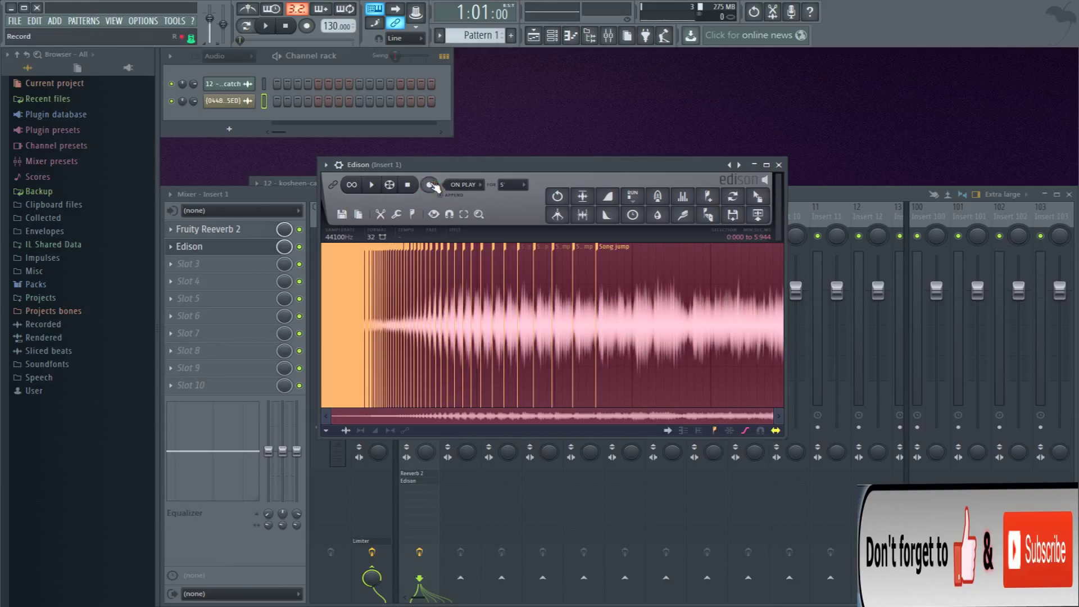
pyautogui.click(429, 186)
pyautogui.moveTo(457, 167); pyautogui.dragTo(463, 162)
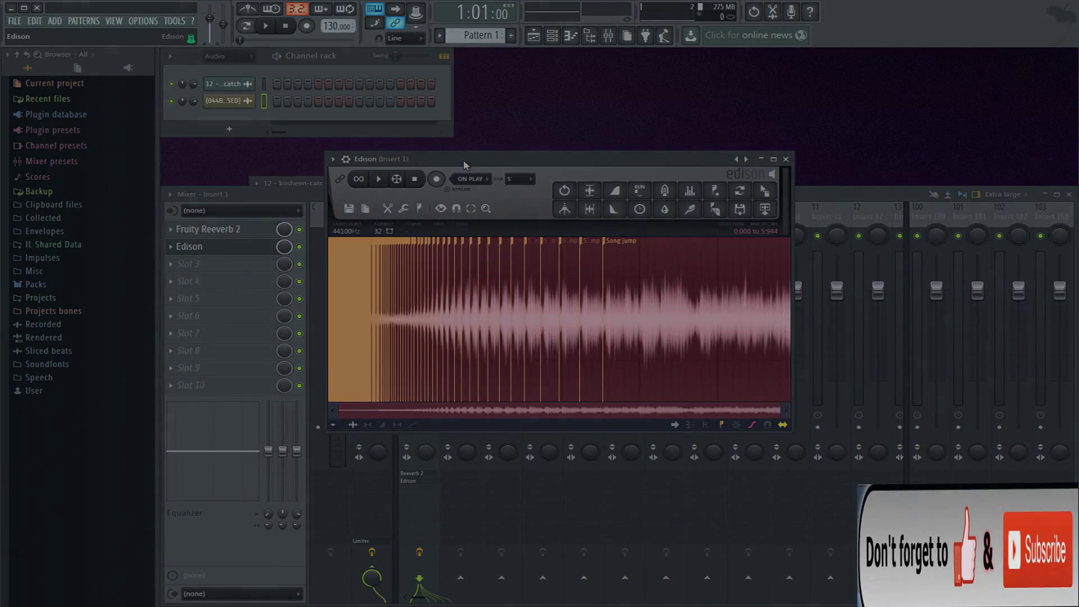